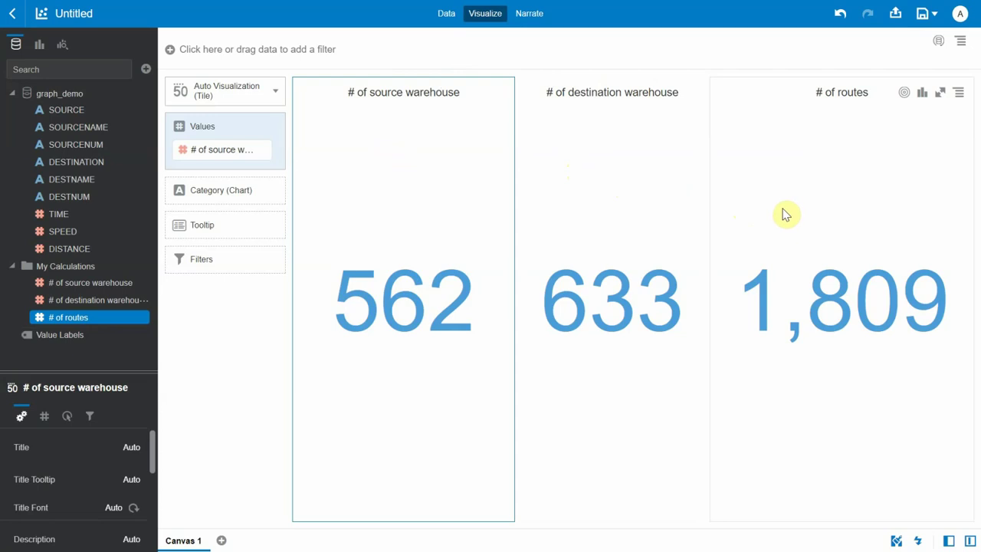
Switch the browser to full screen (F11) to view the 562, 633 and 1,809 count tiles.
{"action": "key", "text": "F11"}
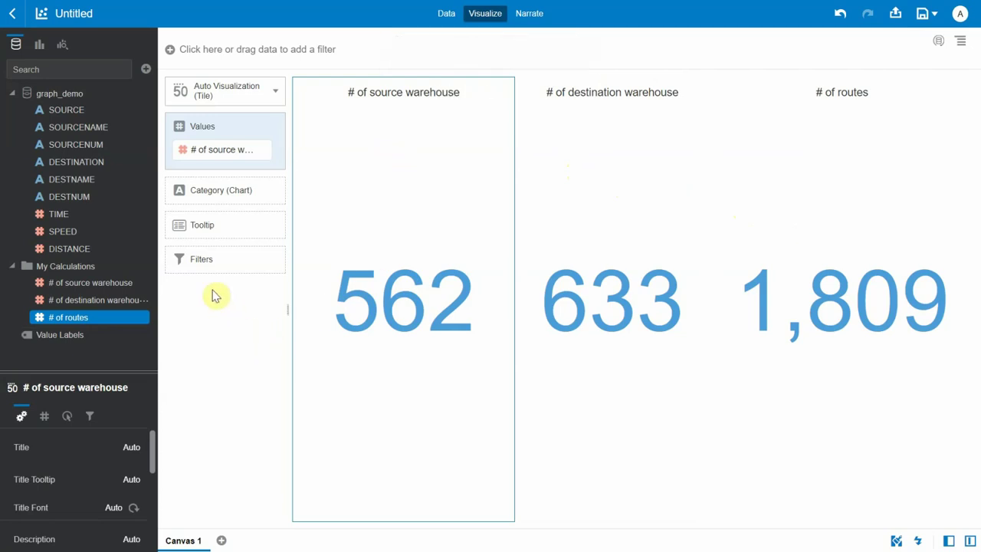
Add Canvas 2 and place a Network 10K Plugin chart on it.
{"action": "left_click", "coordinate": [39, 43]}
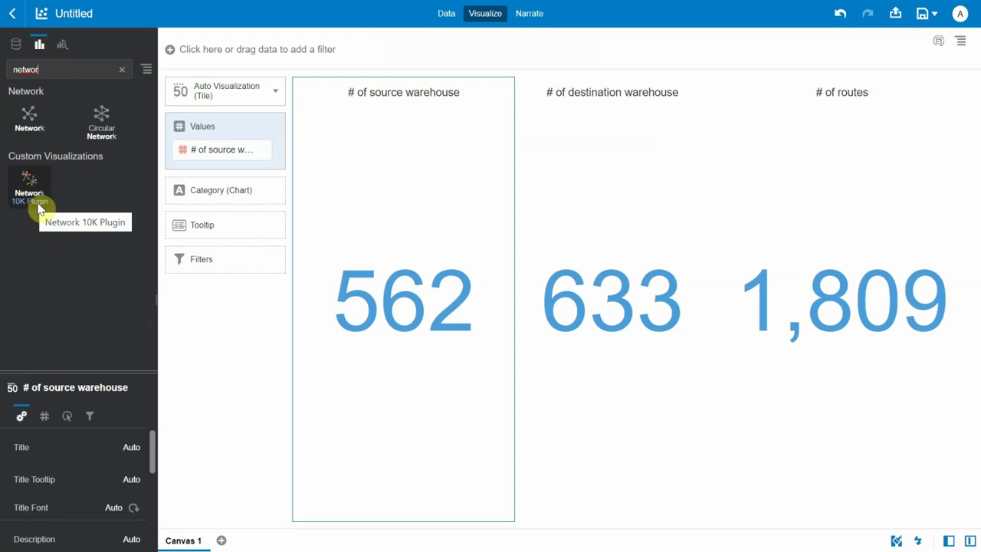
{"action": "left_click", "coordinate": [220, 543]}
{"action": "left_click_drag", "start_coordinate": [37, 191], "coordinate": [422, 236]}
Add SOURCE and DESTINATION to the network chart to link the warehouses.
{"action": "left_click", "coordinate": [16, 43]}
{"action": "left_click", "coordinate": [103, 109]}
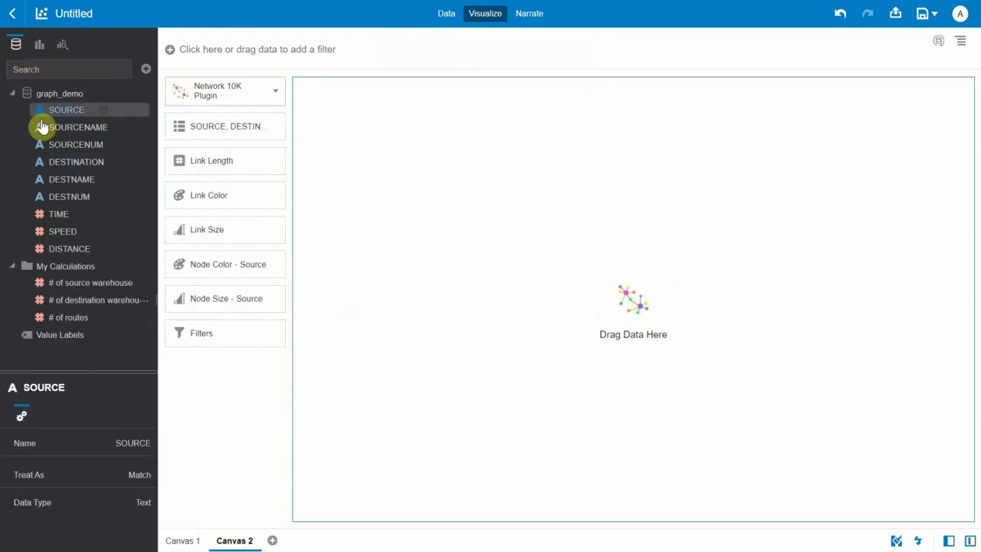
{"action": "left_click", "coordinate": [60, 161], "text": "ctrl"}
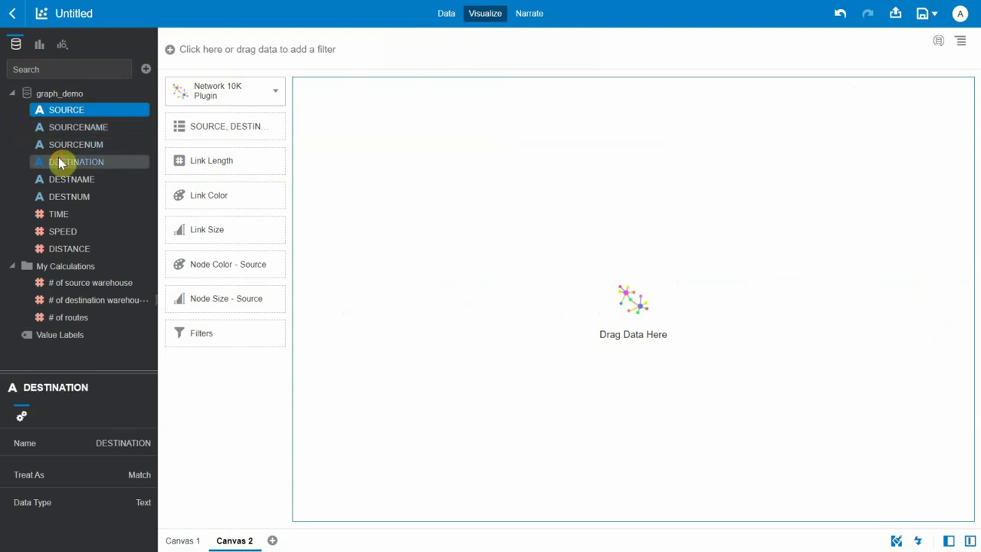
{"action": "left_click_drag", "start_coordinate": [60, 163], "coordinate": [324, 143]}
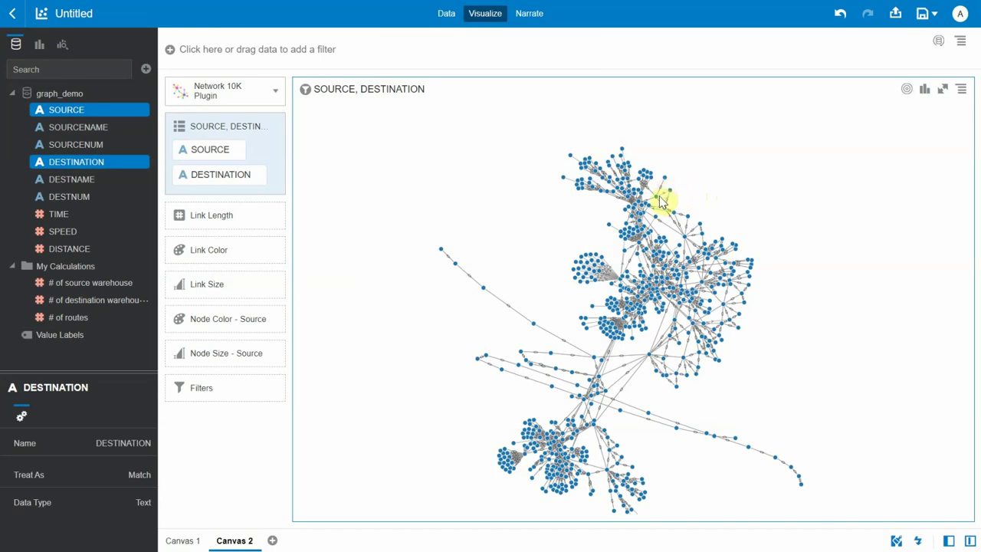
{"action": "mouse_move", "coordinate": [642, 210]}
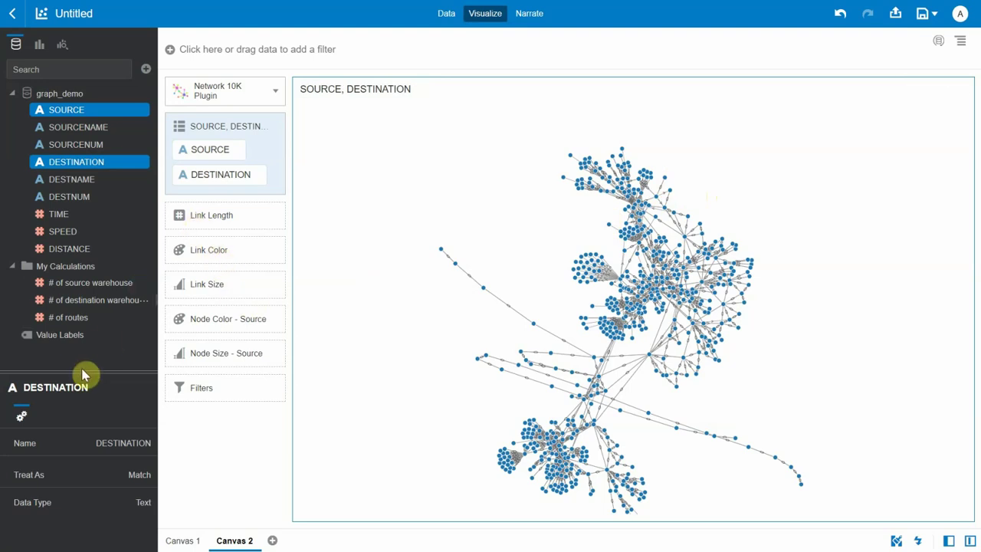
Drive link length by DISTANCE and set Display Label to On for the warehouse nodes.
{"action": "left_click_drag", "start_coordinate": [68, 249], "coordinate": [188, 224]}
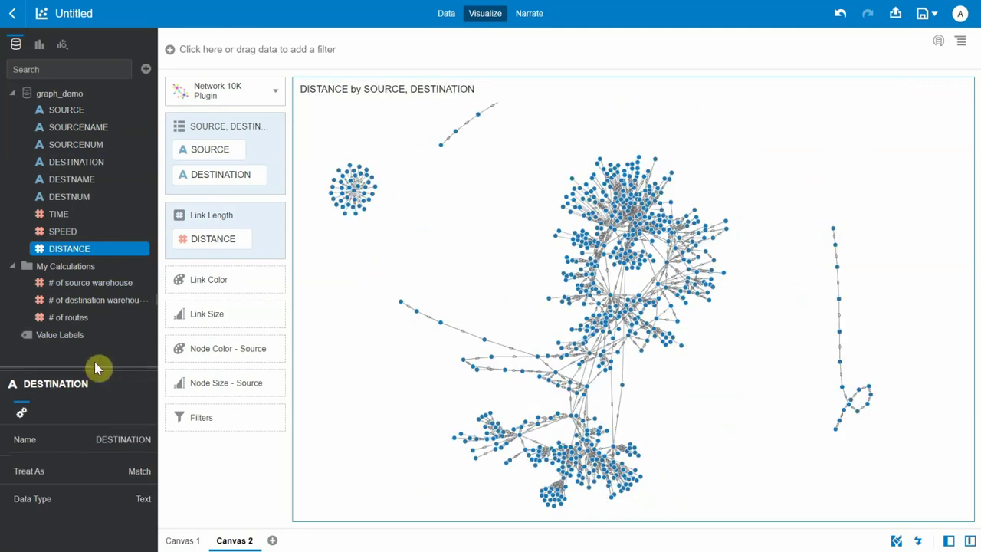
{"action": "left_click", "coordinate": [409, 343]}
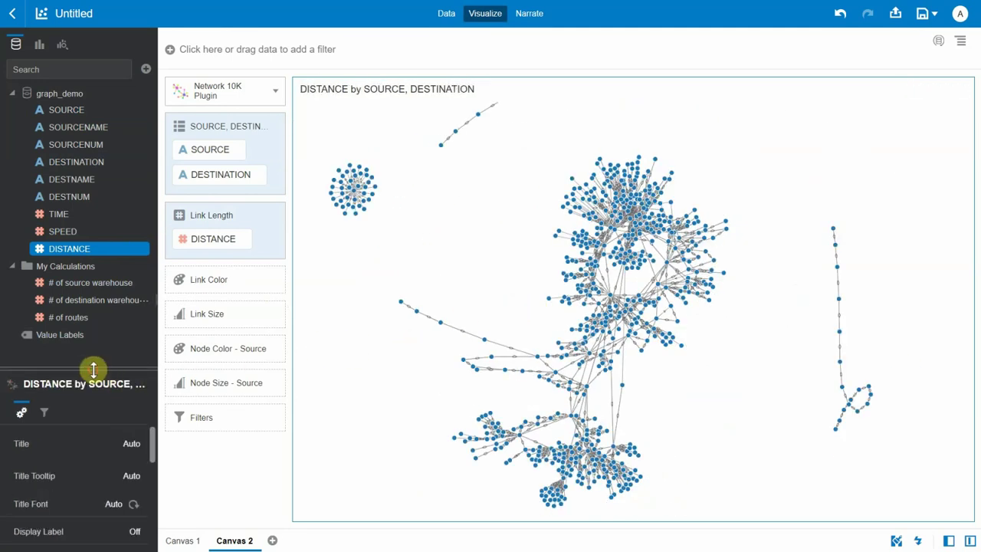
{"action": "left_click_drag", "start_coordinate": [95, 368], "coordinate": [107, 285]}
{"action": "left_click", "coordinate": [135, 449]}
{"action": "left_click", "coordinate": [146, 468]}
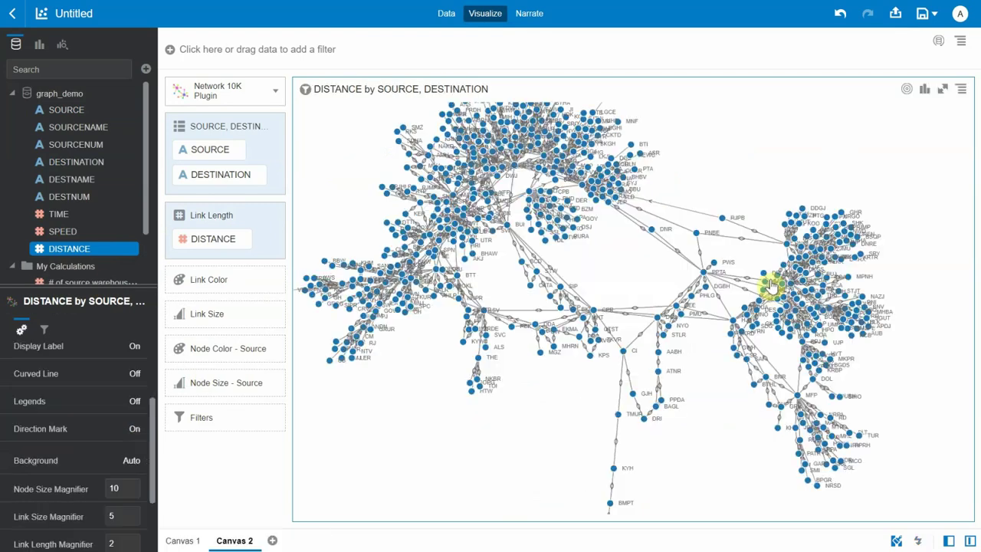
{"action": "left_click", "coordinate": [744, 429]}
{"action": "left_click", "coordinate": [733, 400]}
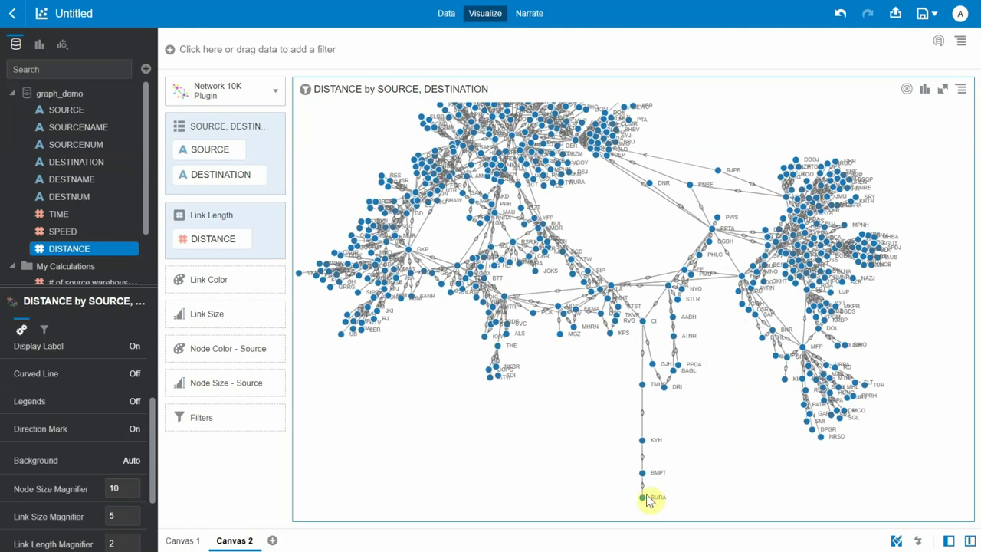
{"action": "mouse_move", "coordinate": [644, 500]}
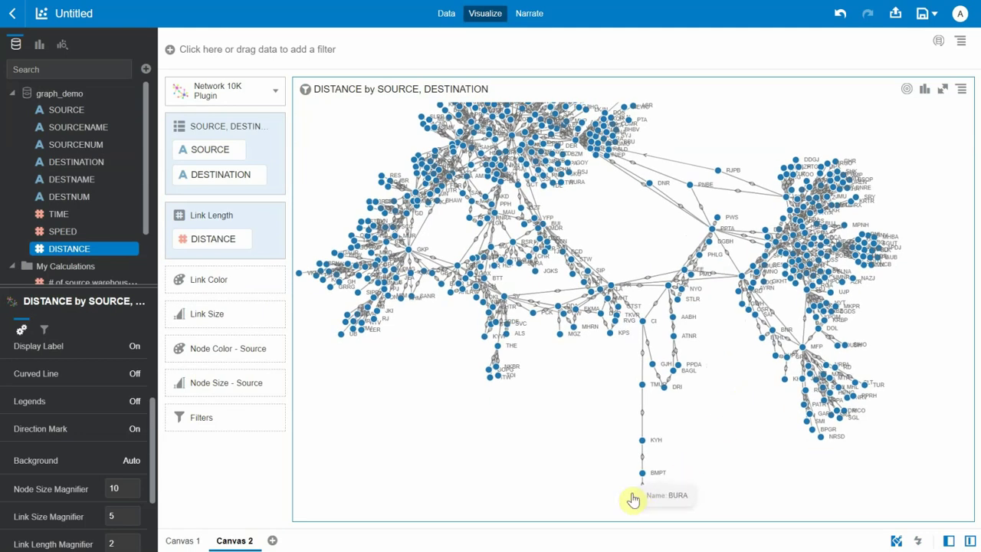
{"action": "mouse_move", "coordinate": [341, 342]}
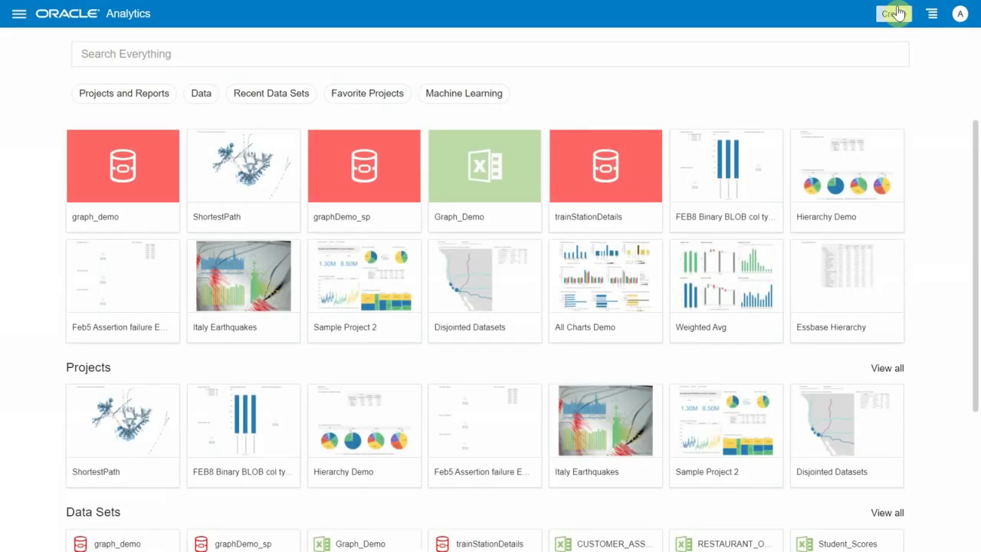
Create a new data flow with graph_demo as its source data set.
{"action": "left_click", "coordinate": [894, 14]}
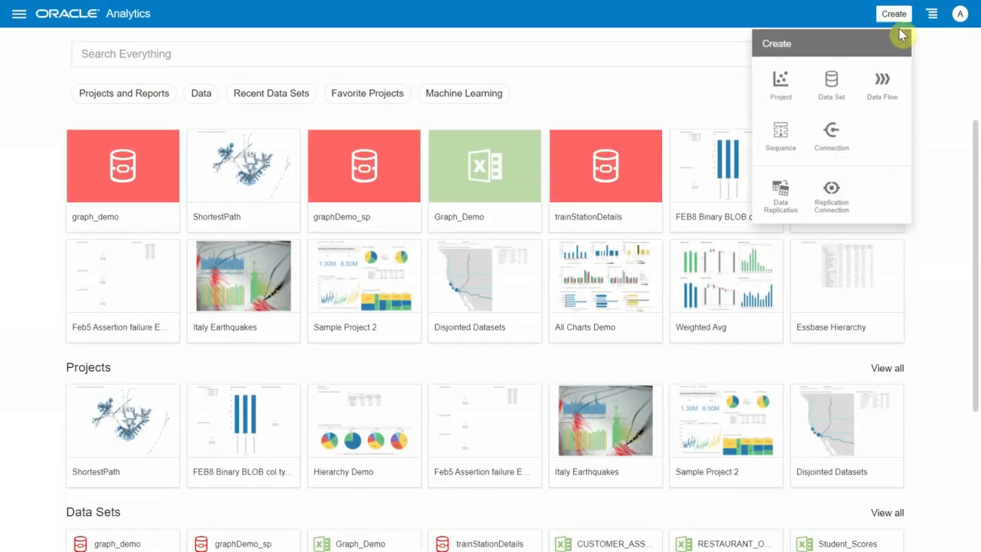
{"action": "left_click", "coordinate": [885, 83]}
{"action": "type", "text": "demo"}
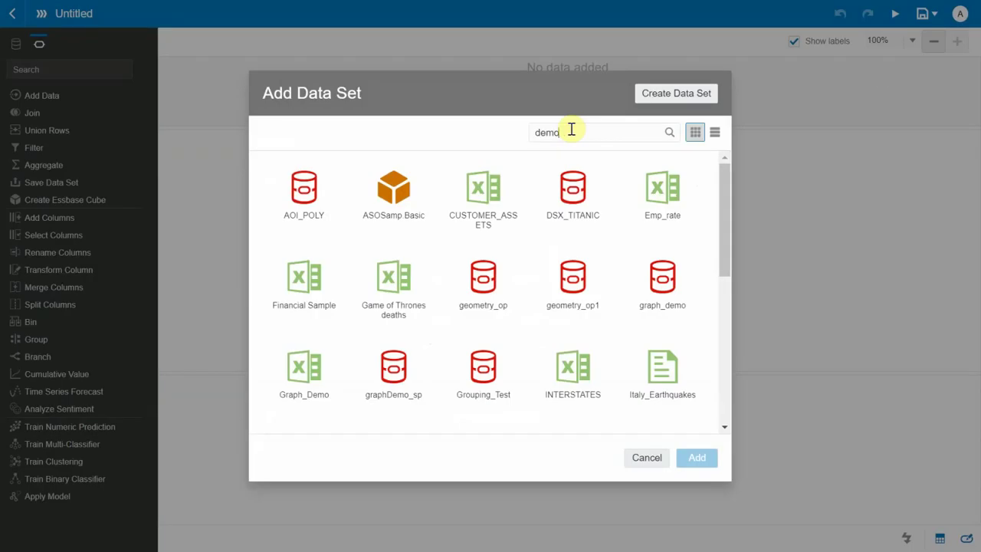
{"action": "double_click", "coordinate": [304, 191]}
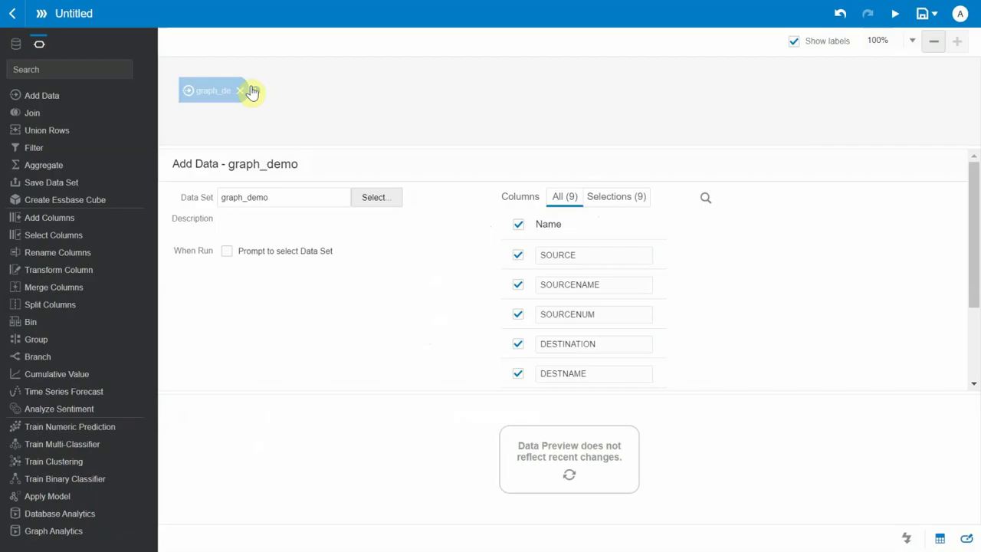
Add a Graph Analytics step after graph_demo using the Shortest Path operation.
{"action": "left_click", "coordinate": [255, 92]}
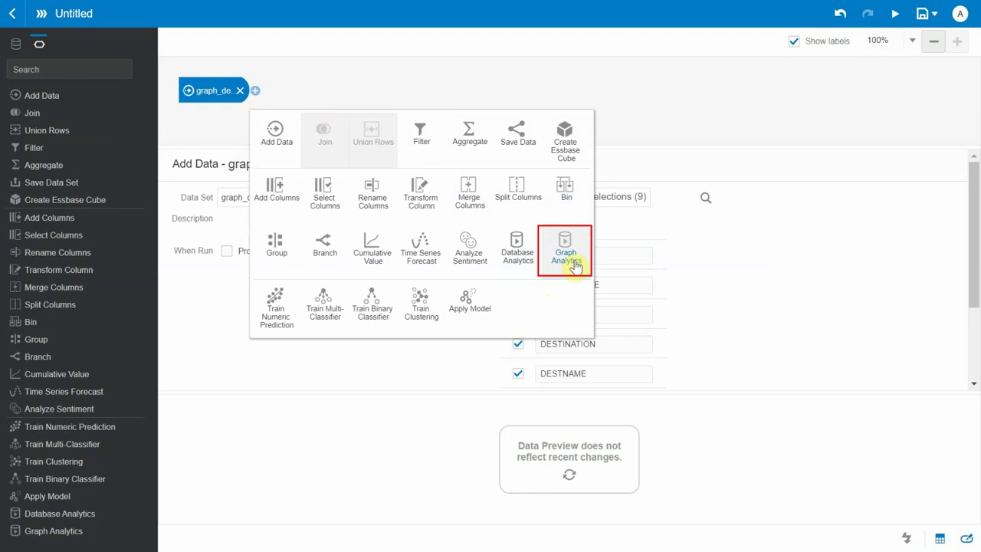
{"action": "left_click", "coordinate": [575, 266]}
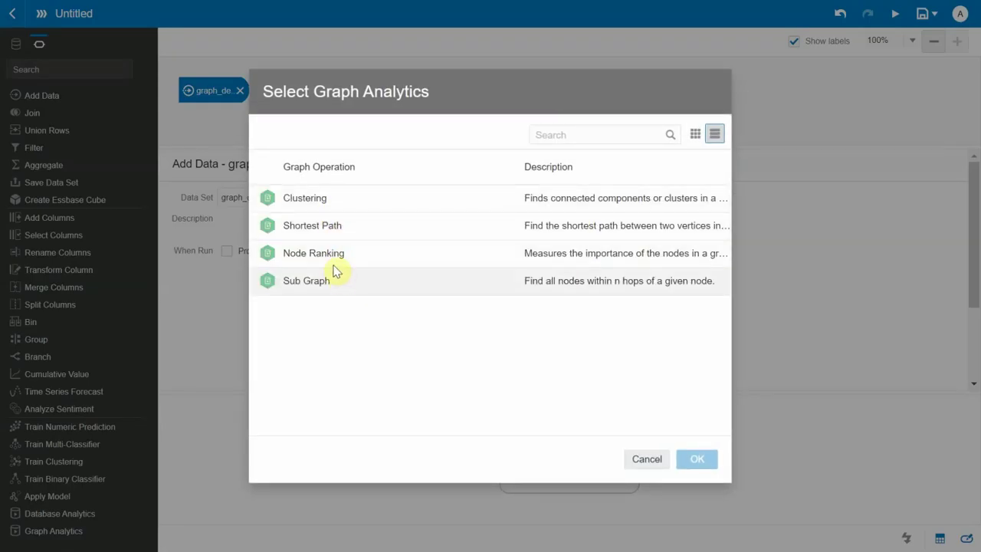
{"action": "double_click", "coordinate": [322, 228]}
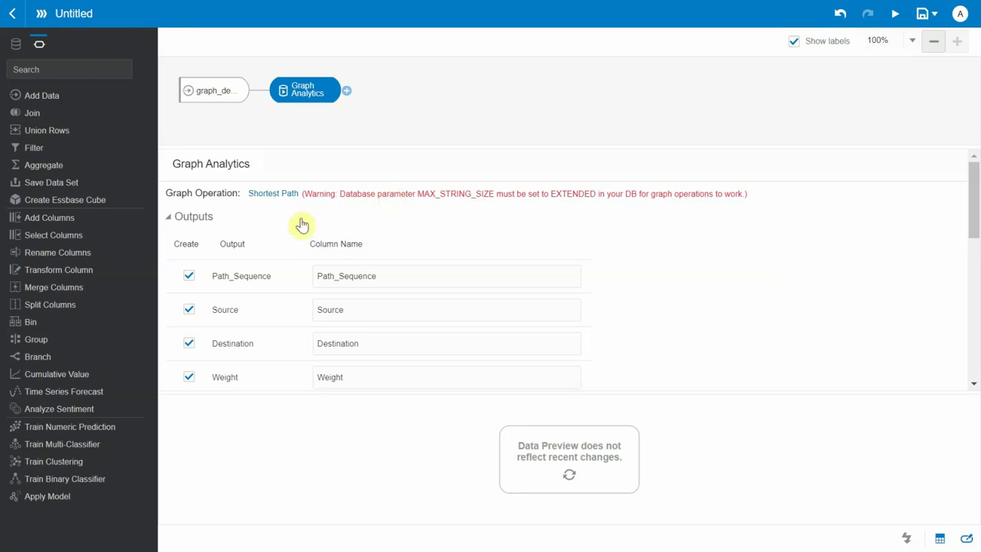
Use SOURCE, DESTINATION and DISTANCE as the source vertex, destination vertex and edge weight columns.
{"action": "left_click", "coordinate": [169, 217]}
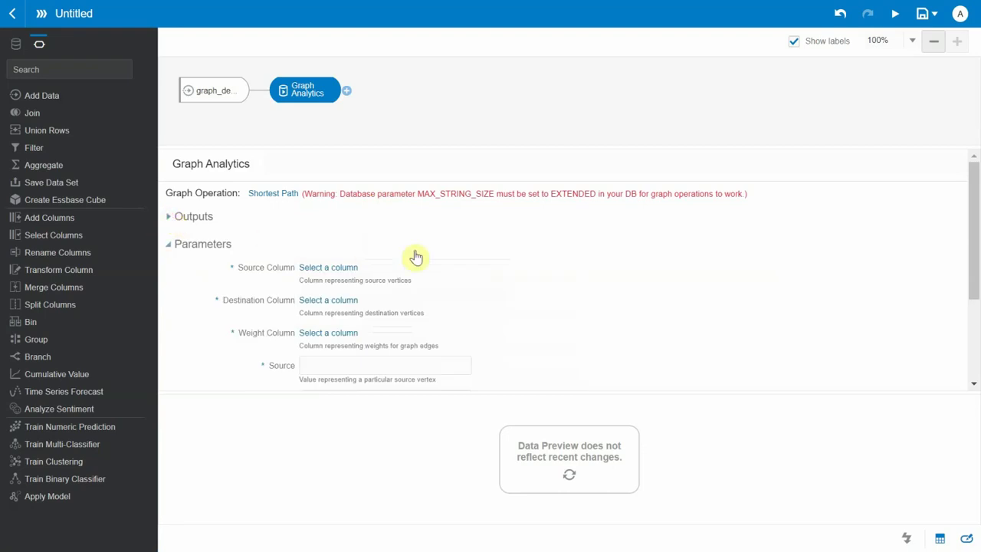
{"action": "scroll", "coordinate": [457, 274], "scroll_direction": "down", "scroll_amount": 1}
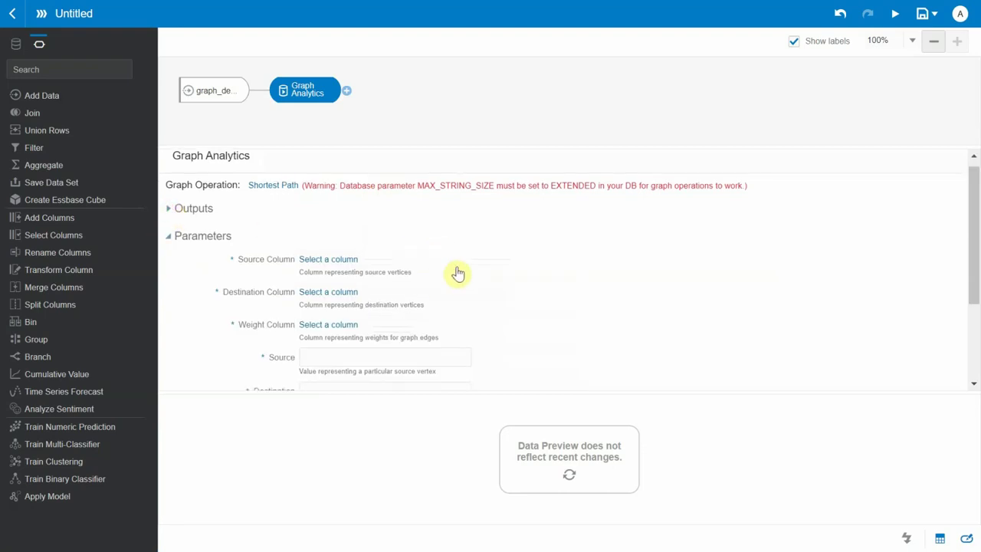
{"action": "left_click", "coordinate": [335, 263]}
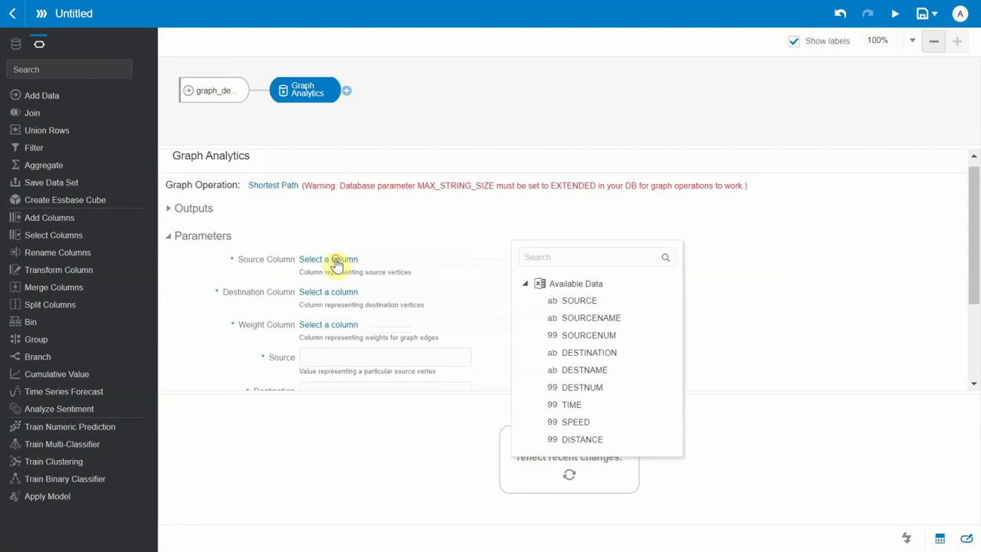
{"action": "left_click", "coordinate": [571, 303]}
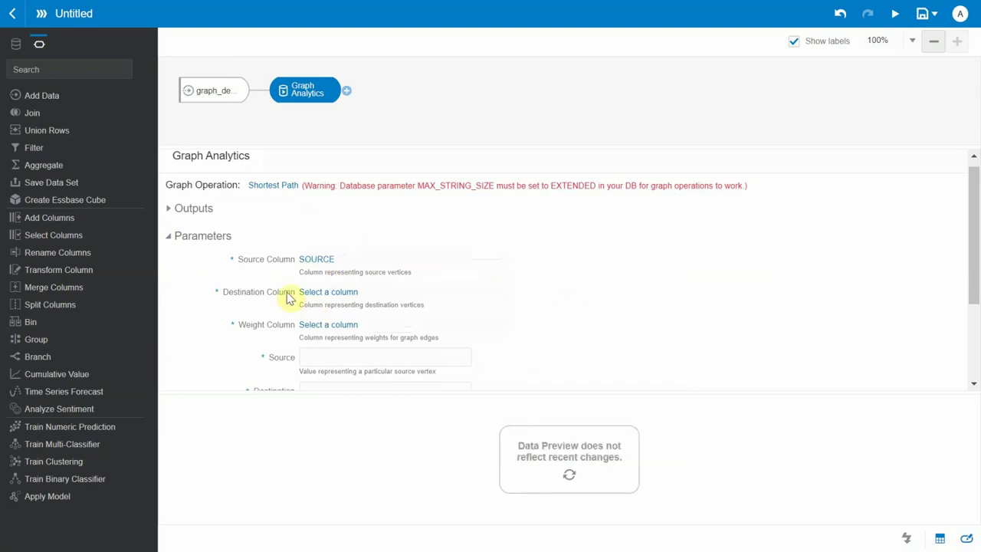
{"action": "left_click", "coordinate": [322, 292]}
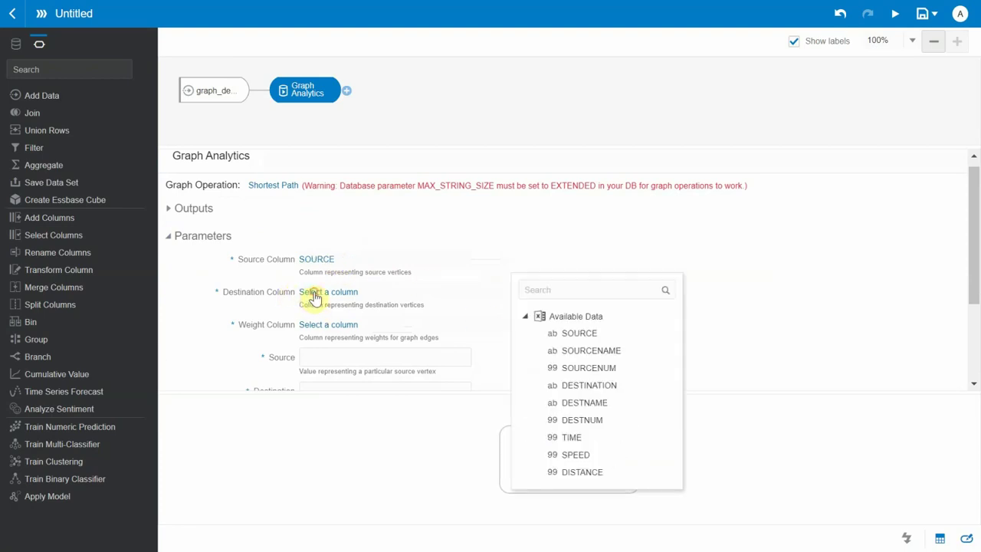
{"action": "left_click", "coordinate": [581, 387]}
{"action": "left_click", "coordinate": [308, 327]}
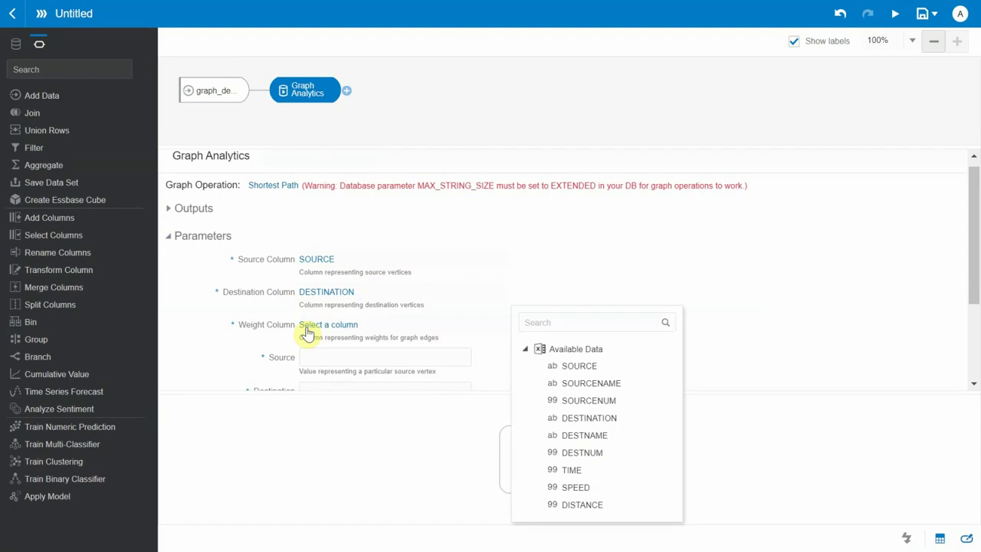
{"action": "left_click", "coordinate": [579, 506]}
Set the shortest-path Source to BURA and Destination to UB.
{"action": "scroll", "coordinate": [521, 293], "scroll_direction": "down", "scroll_amount": 1}
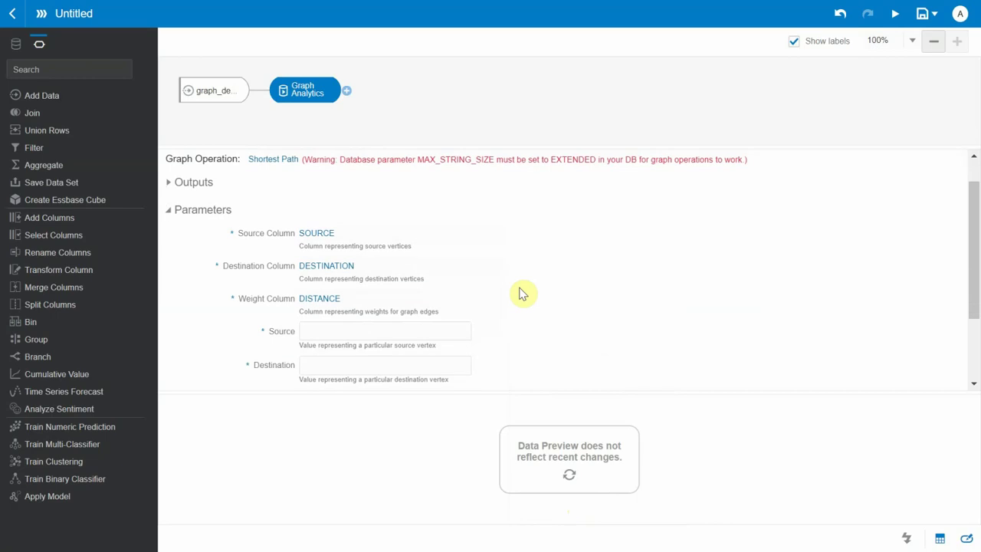
{"action": "scroll", "coordinate": [521, 294], "scroll_direction": "down", "scroll_amount": 1}
{"action": "left_click", "coordinate": [325, 300]}
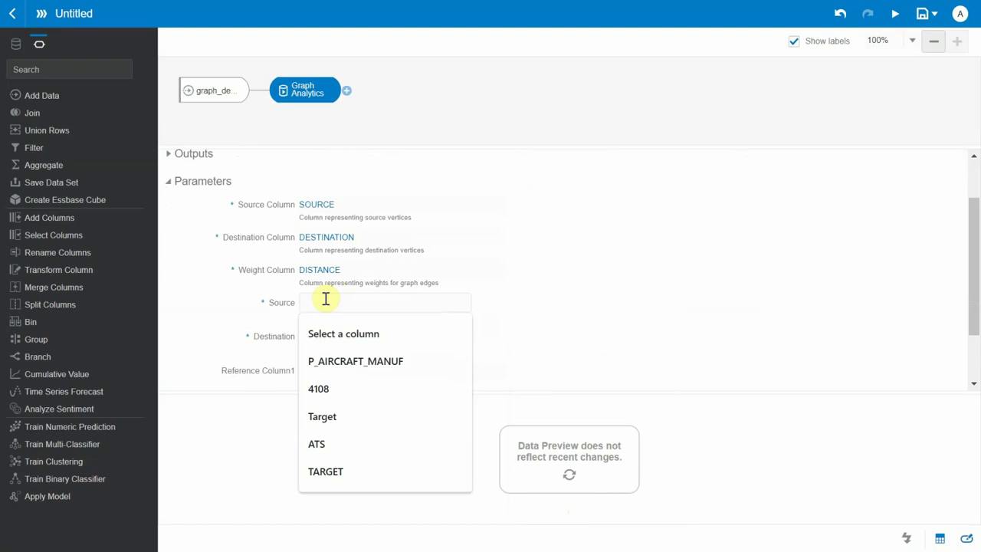
{"action": "type", "text": "BUR"}
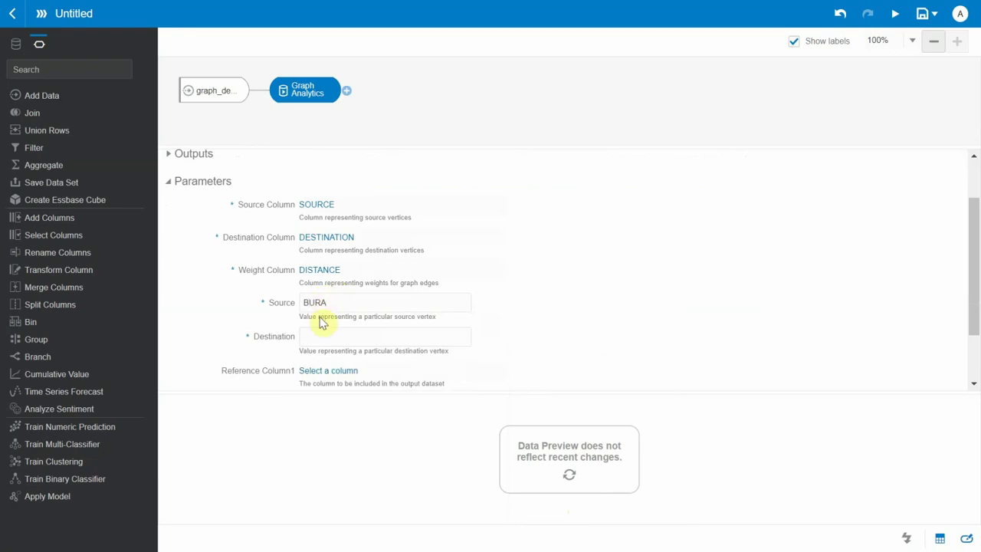
{"action": "type", "text": "A"}
{"action": "left_click", "coordinate": [316, 332]}
{"action": "type", "text": "UB"}
{"action": "scroll", "coordinate": [565, 347], "scroll_direction": "down", "scroll_amount": 1}
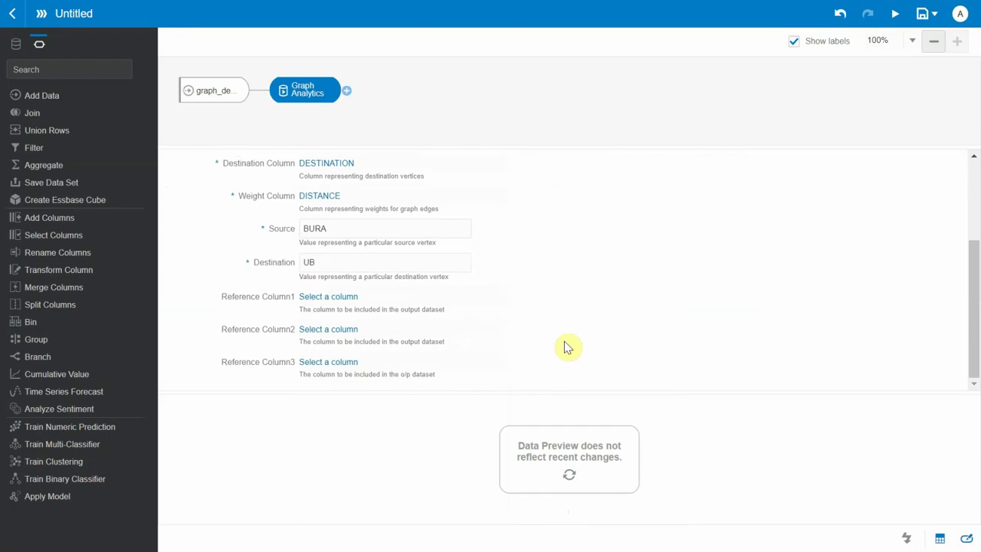
{"action": "scroll", "coordinate": [565, 347], "scroll_direction": "up", "scroll_amount": 2}
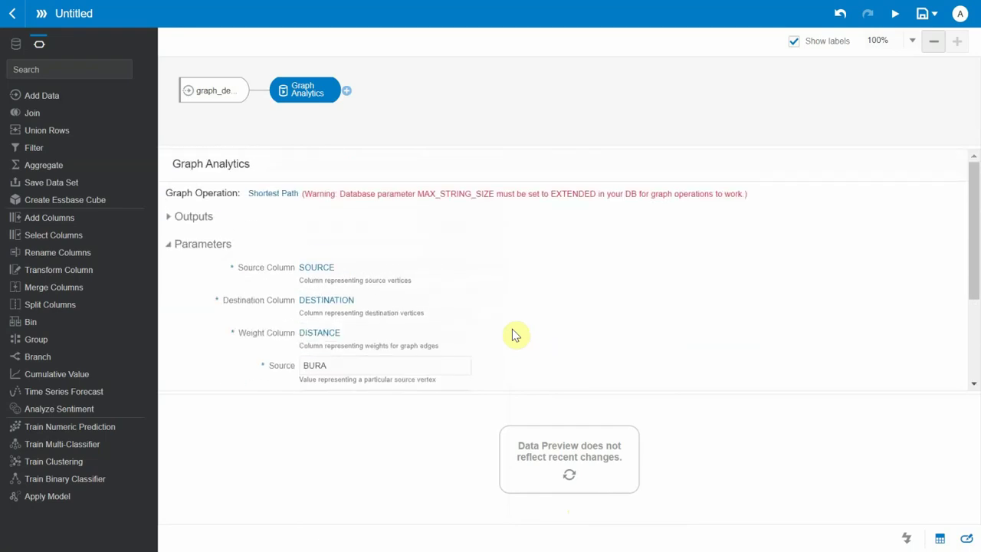
Uncheck reference_col1, reference_col2 and reference_col3 in the Graph Analytics outputs.
{"action": "left_click", "coordinate": [169, 217]}
{"action": "scroll", "coordinate": [366, 230], "scroll_direction": "down", "scroll_amount": 1}
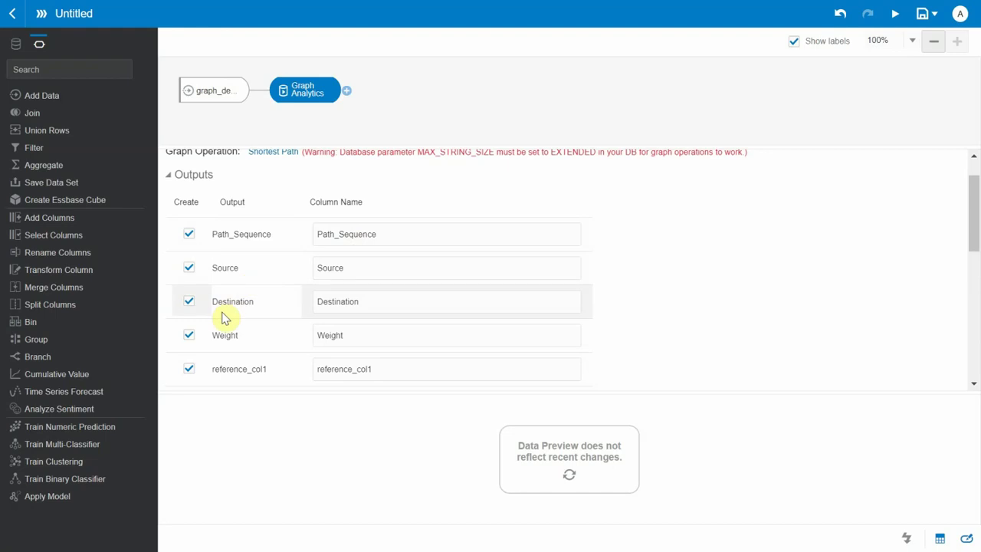
{"action": "scroll", "coordinate": [222, 319], "scroll_direction": "down", "scroll_amount": 1}
{"action": "scroll", "coordinate": [222, 318], "scroll_direction": "down", "scroll_amount": 3}
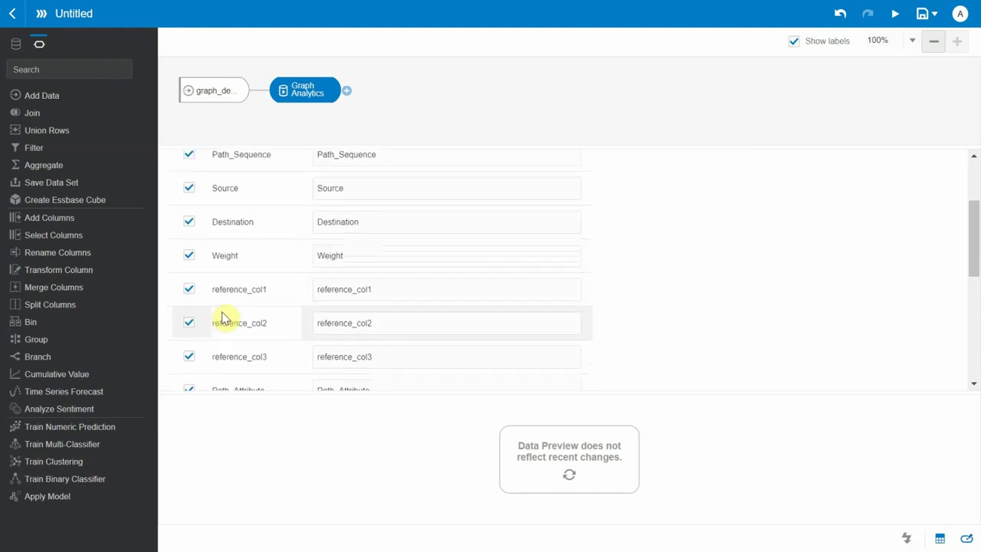
{"action": "left_click", "coordinate": [189, 288]}
{"action": "left_click", "coordinate": [189, 322]}
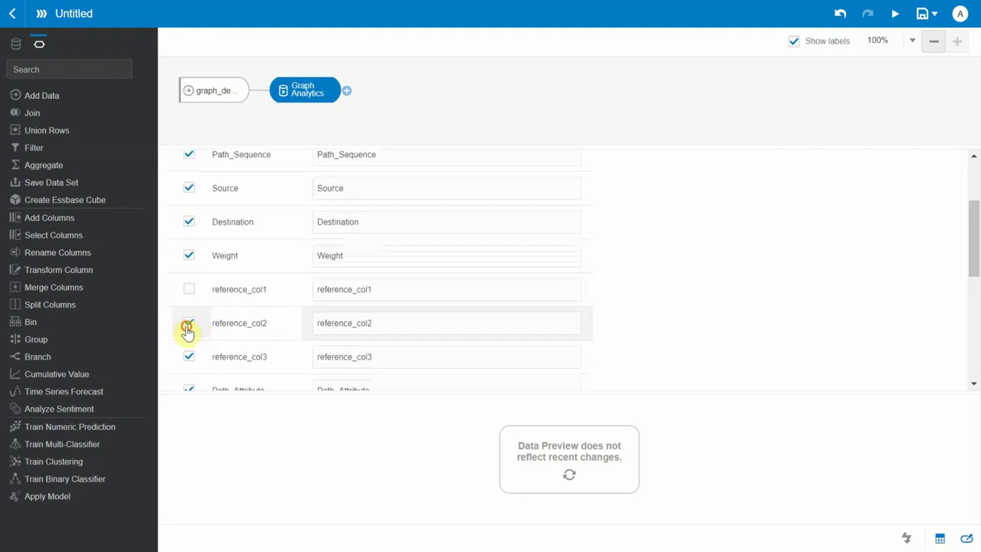
{"action": "left_click", "coordinate": [189, 355]}
{"action": "scroll", "coordinate": [278, 325], "scroll_direction": "down", "scroll_amount": 4}
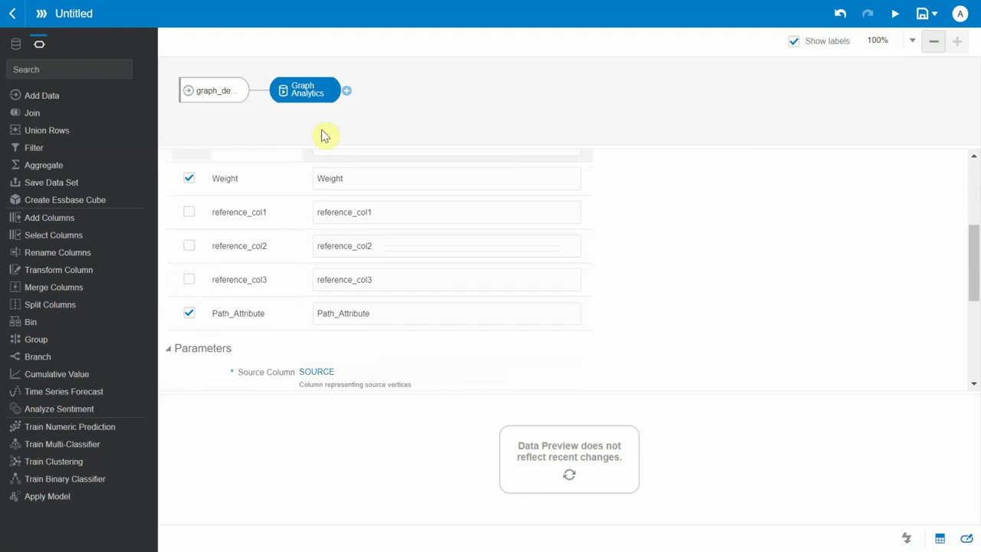
{"action": "left_click", "coordinate": [347, 90]}
Add a Save Data step naming the data set and table graphDemo_sp.
{"action": "left_click", "coordinate": [599, 135]}
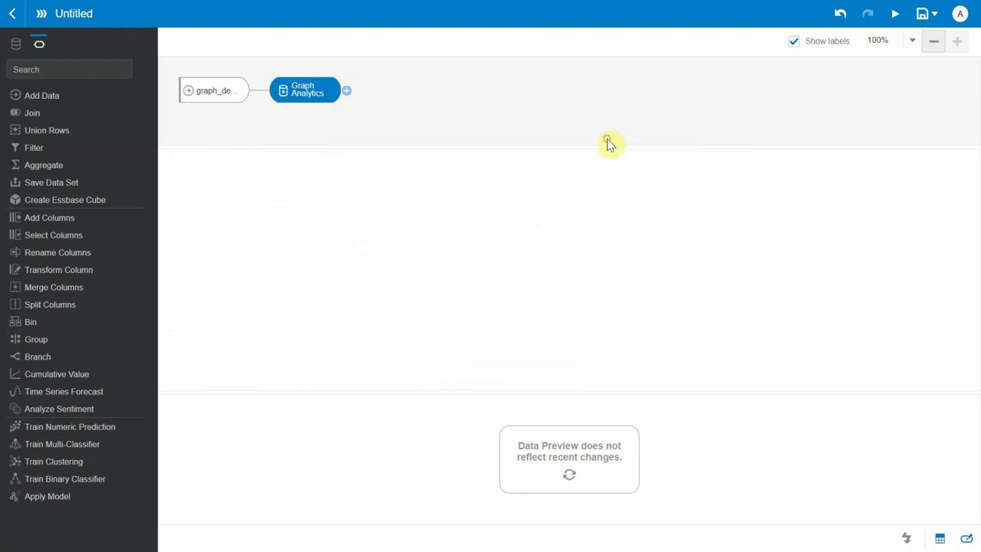
{"action": "type", "text": "g"}
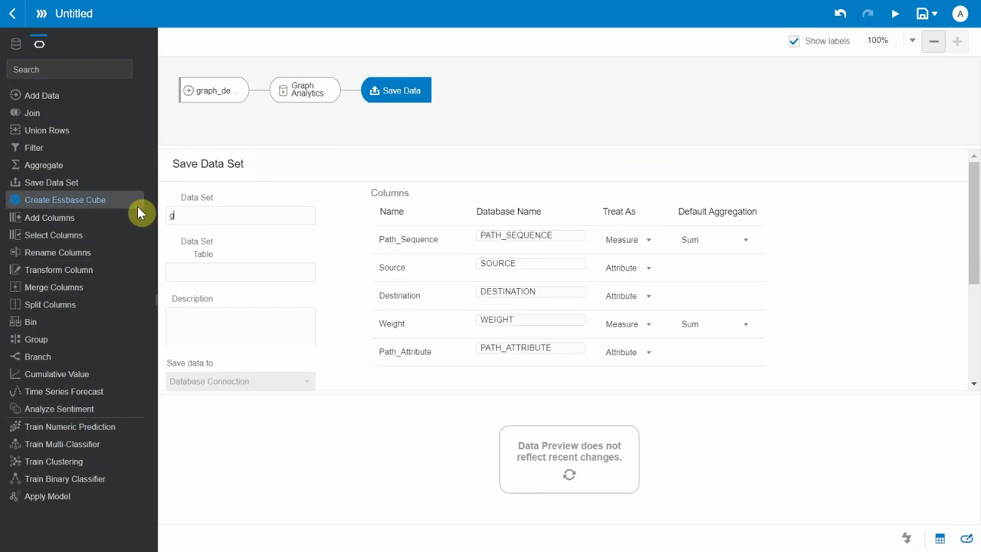
{"action": "type", "text": "raph_demo_sp"}
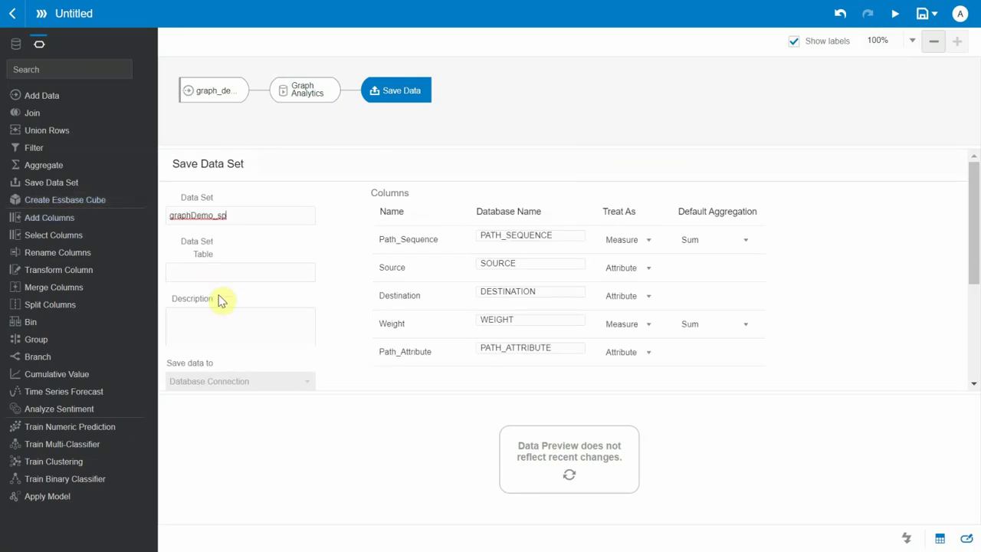
{"action": "scroll", "coordinate": [219, 300], "scroll_direction": "down", "scroll_amount": 1}
{"action": "scroll", "coordinate": [217, 313], "scroll_direction": "down", "scroll_amount": 1}
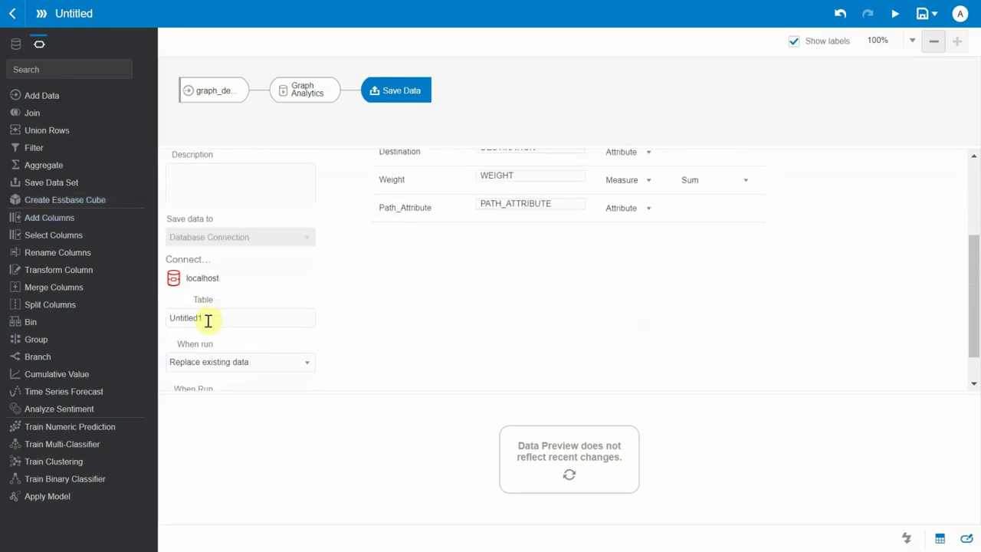
{"action": "left_click_drag", "start_coordinate": [202, 318], "coordinate": [182, 319]}
{"action": "key", "text": "BackSpace"}
{"action": "type", "text": "graphDemo_sp"}
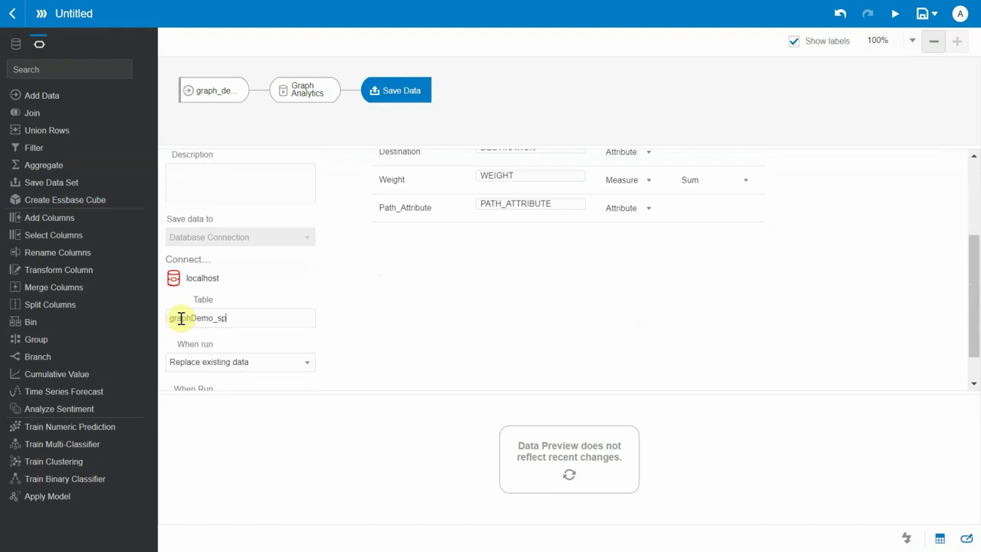
Set Path_Sequence to be treated as Attribute and run the data flow.
{"action": "left_click", "coordinate": [633, 244]}
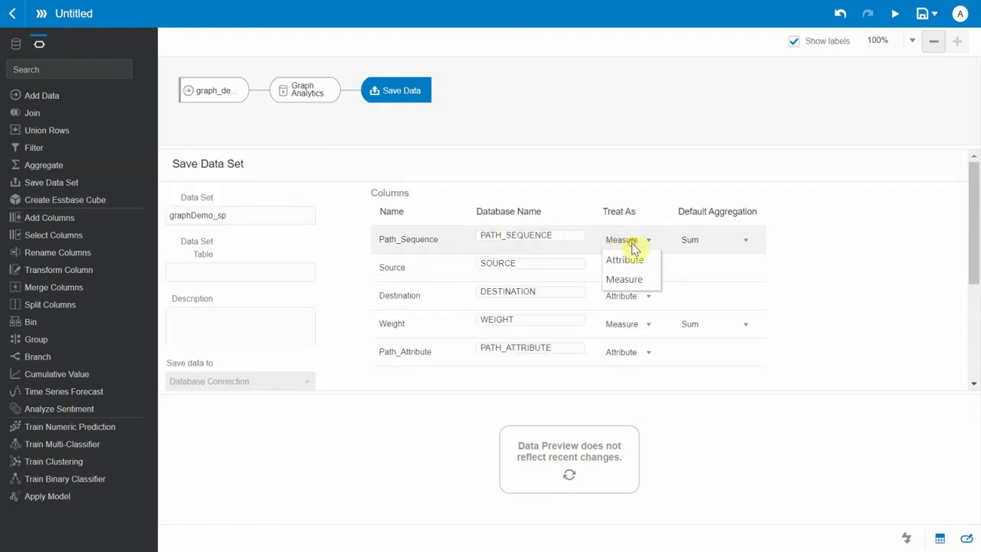
{"action": "left_click", "coordinate": [632, 261]}
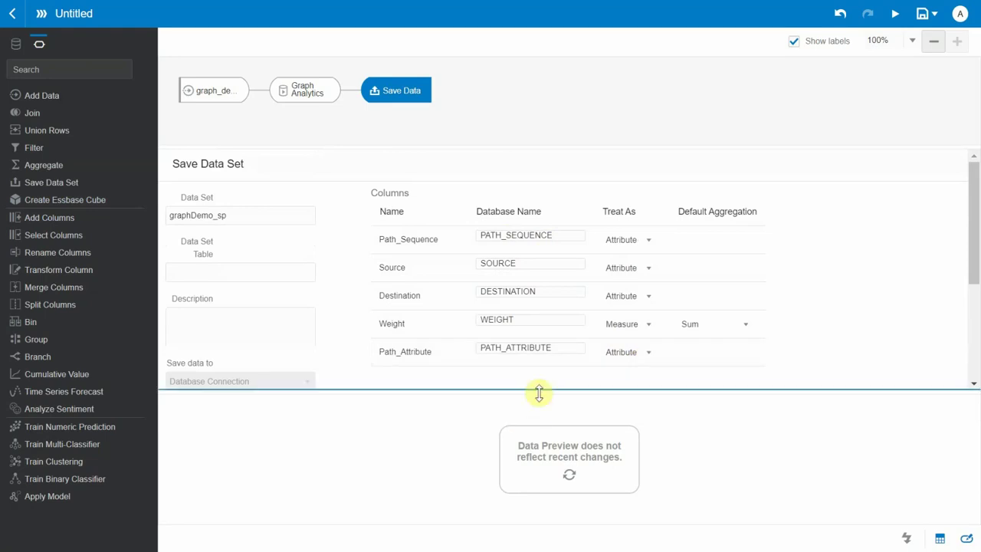
{"action": "left_click", "coordinate": [895, 13]}
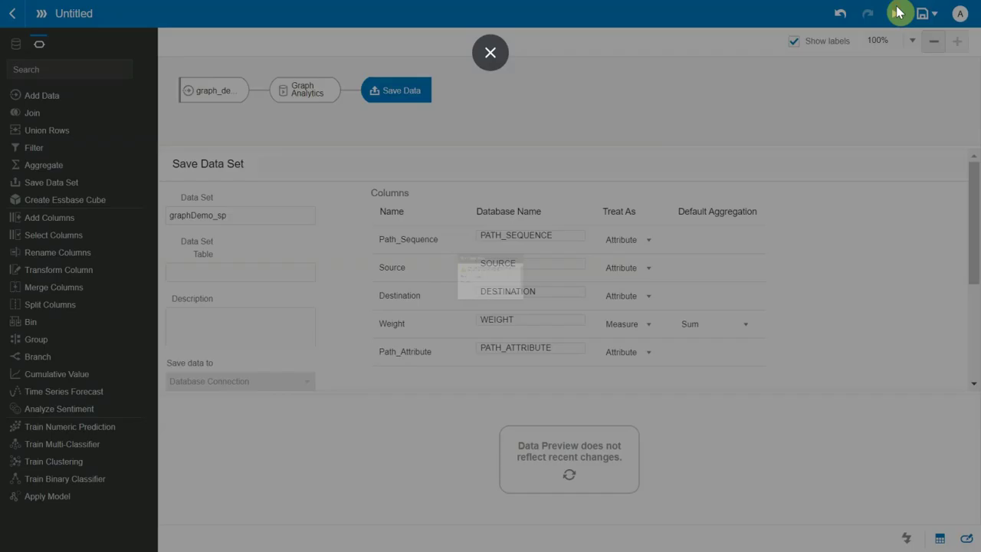
Save and run the flow as df_graphDemo_sp, dismiss the completion message, and return home.
{"action": "key", "text": "ctrl+a"}
{"action": "type", "text": "df"}
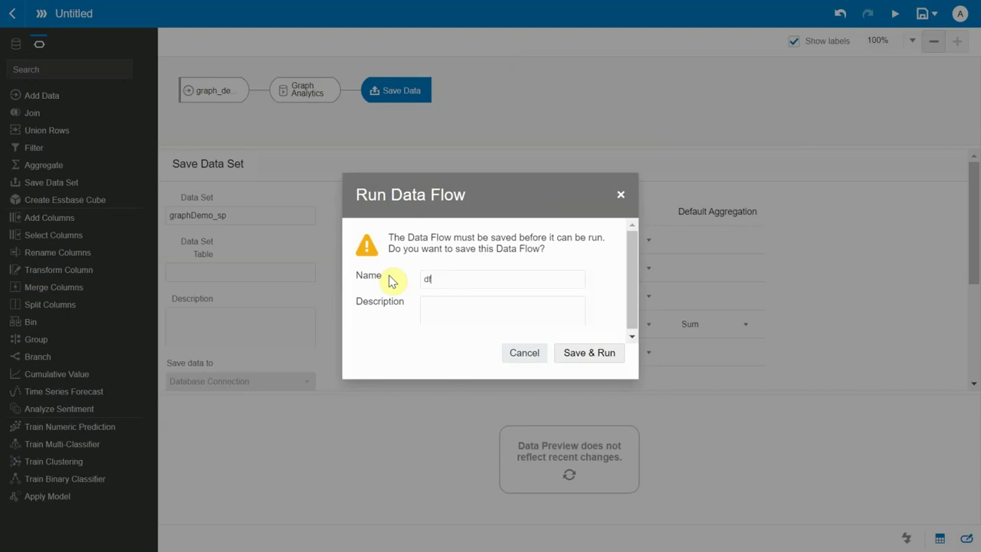
{"action": "type", "text": "_graphDemo_sp"}
{"action": "left_click", "coordinate": [585, 357]}
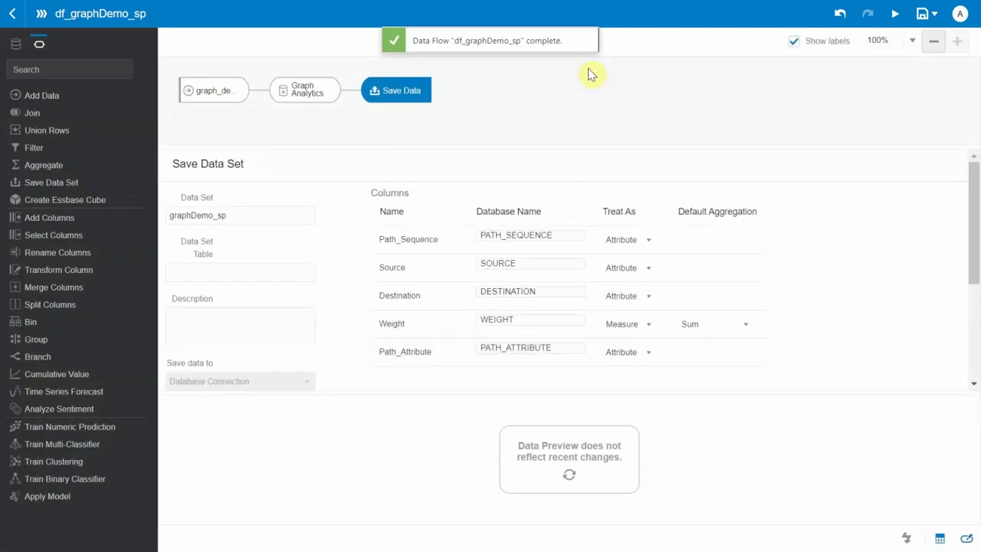
{"action": "left_click", "coordinate": [584, 43]}
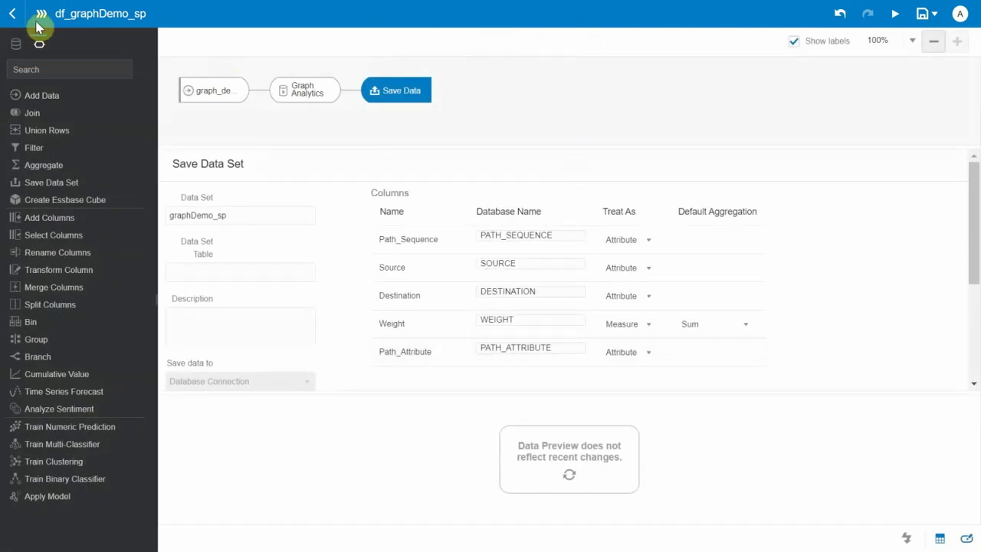
{"action": "left_click", "coordinate": [12, 15]}
Create a new project from the graphDemo_sp data set.
{"action": "left_click", "coordinate": [9, 21]}
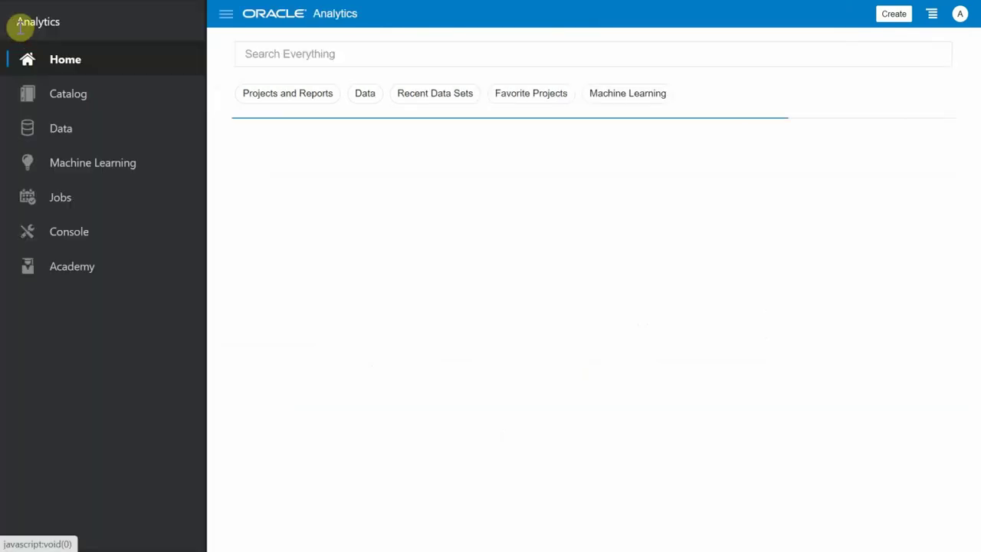
{"action": "left_click", "coordinate": [54, 127]}
{"action": "left_click", "coordinate": [960, 116]}
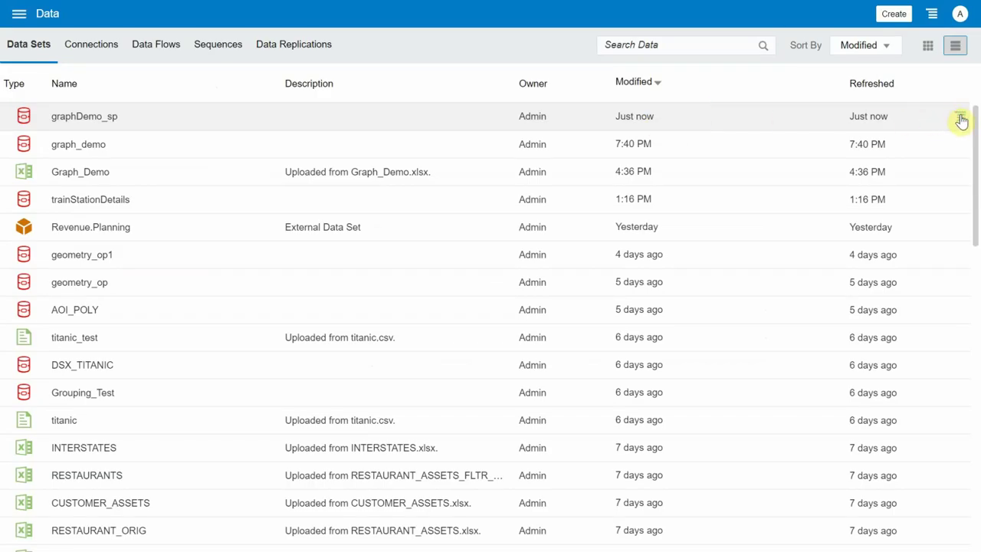
{"action": "left_click", "coordinate": [925, 130]}
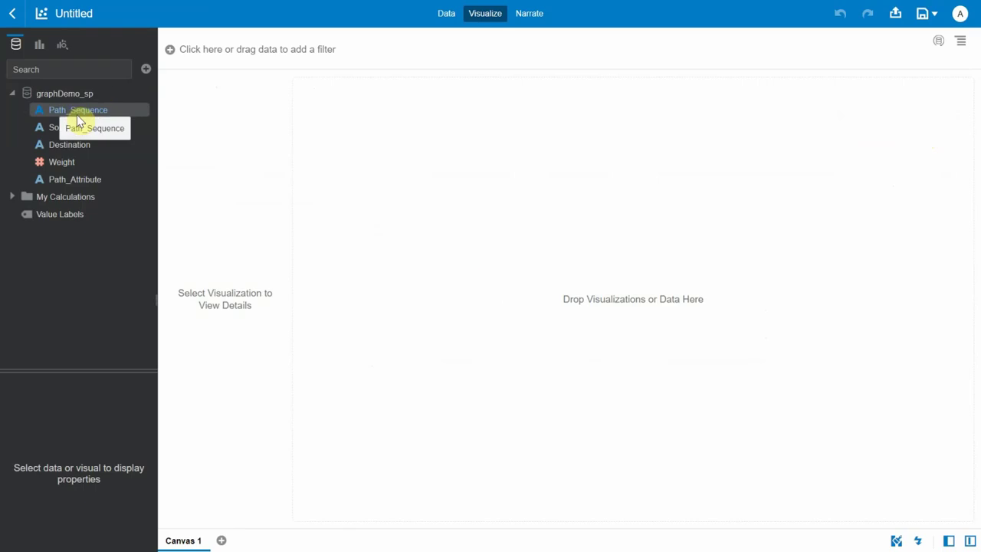
Visualize Path_Sequence, Source, Destination, Weight and Path_Attribute as a table showing the BURA-to-UB path.
{"action": "left_click", "coordinate": [80, 114]}
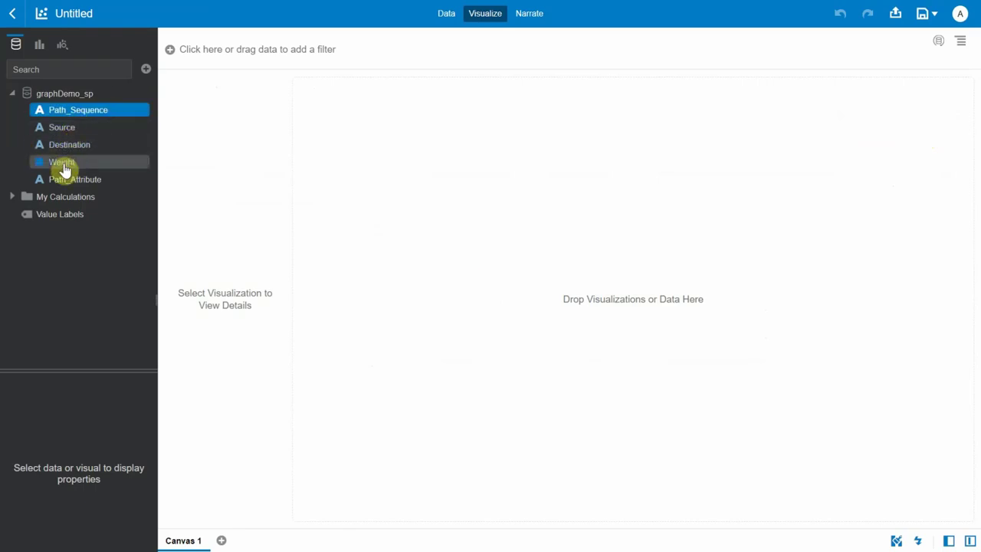
{"action": "left_click", "coordinate": [66, 129], "text": "ctrl"}
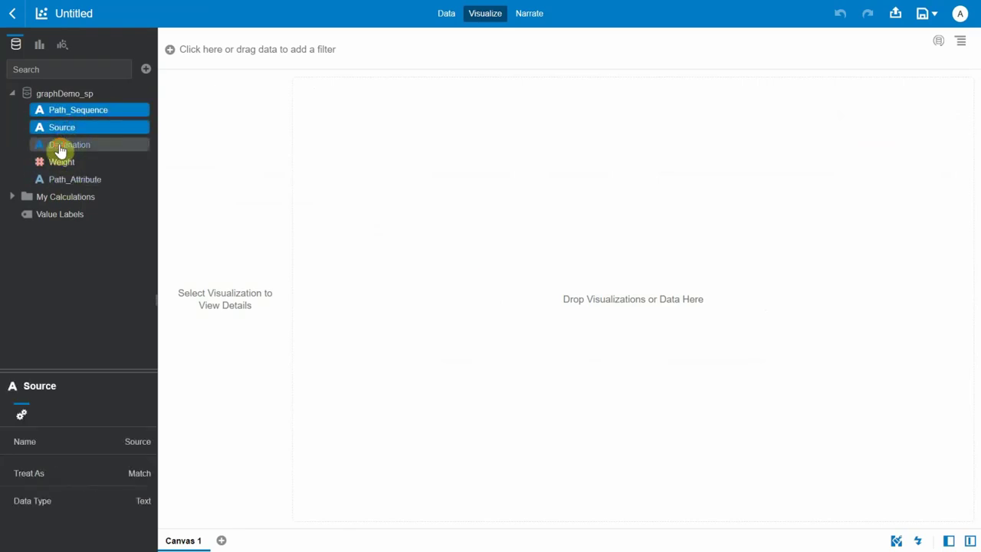
{"action": "left_click", "coordinate": [60, 147], "text": "ctrl"}
{"action": "left_click", "coordinate": [62, 161], "text": "ctrl"}
{"action": "left_click", "coordinate": [65, 180], "text": "ctrl"}
{"action": "right_click", "coordinate": [65, 180]}
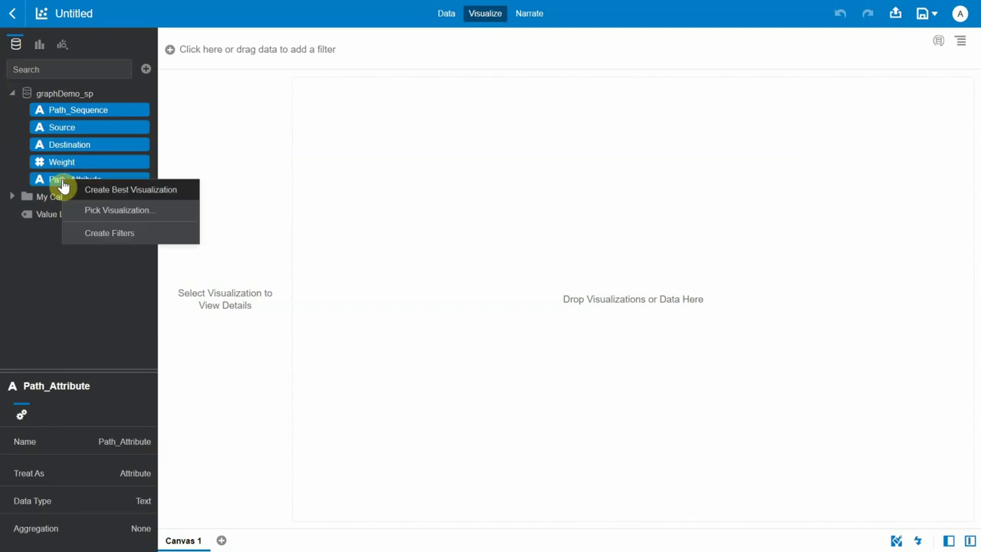
{"action": "left_click", "coordinate": [99, 217]}
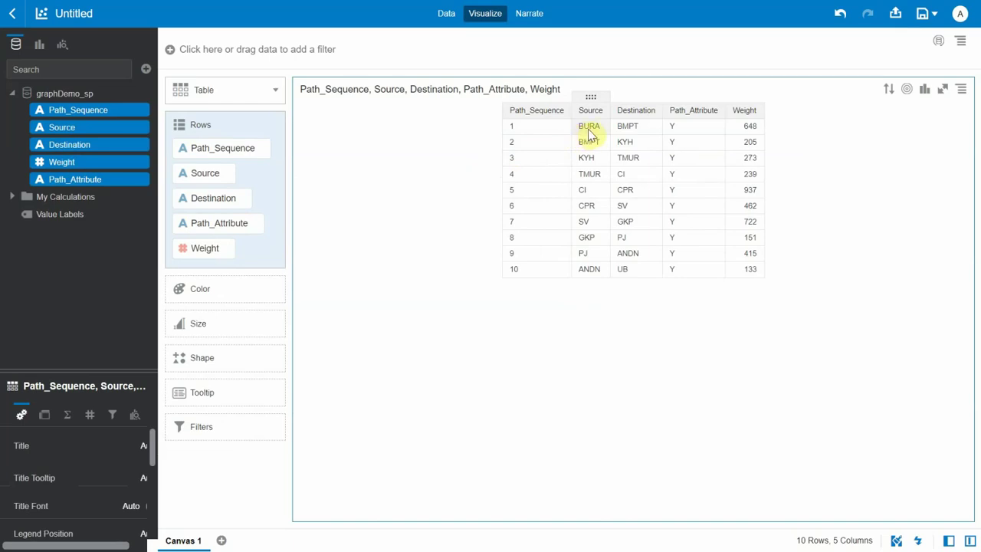
{"action": "left_click", "coordinate": [641, 270]}
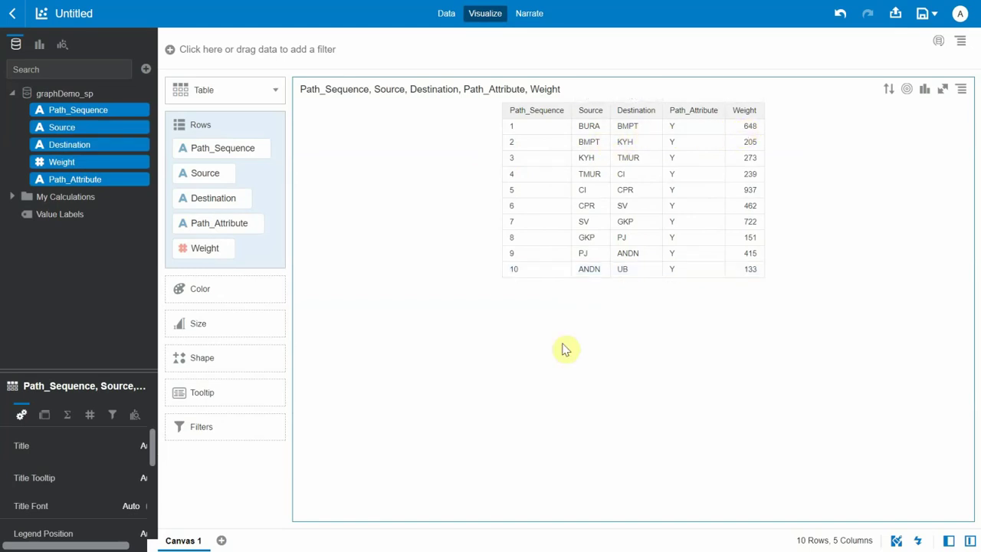
{"action": "left_click", "coordinate": [104, 281]}
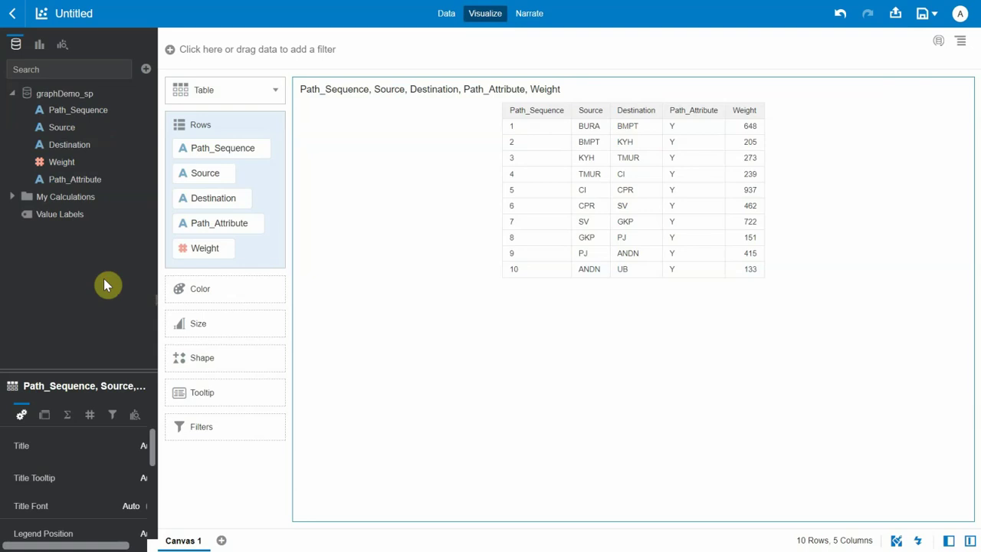
Add the graph_demo data set to the project.
{"action": "left_click", "coordinate": [146, 70]}
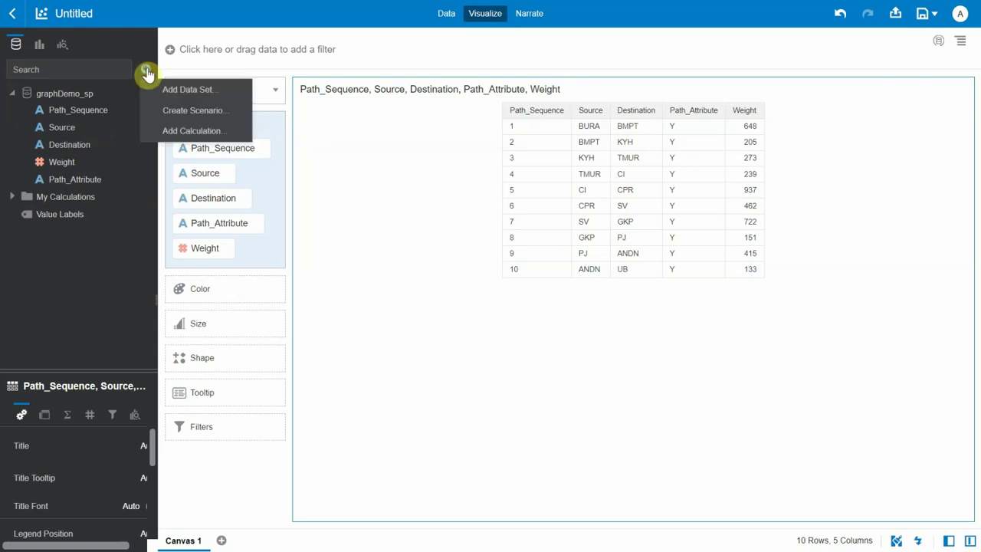
{"action": "left_click", "coordinate": [170, 90]}
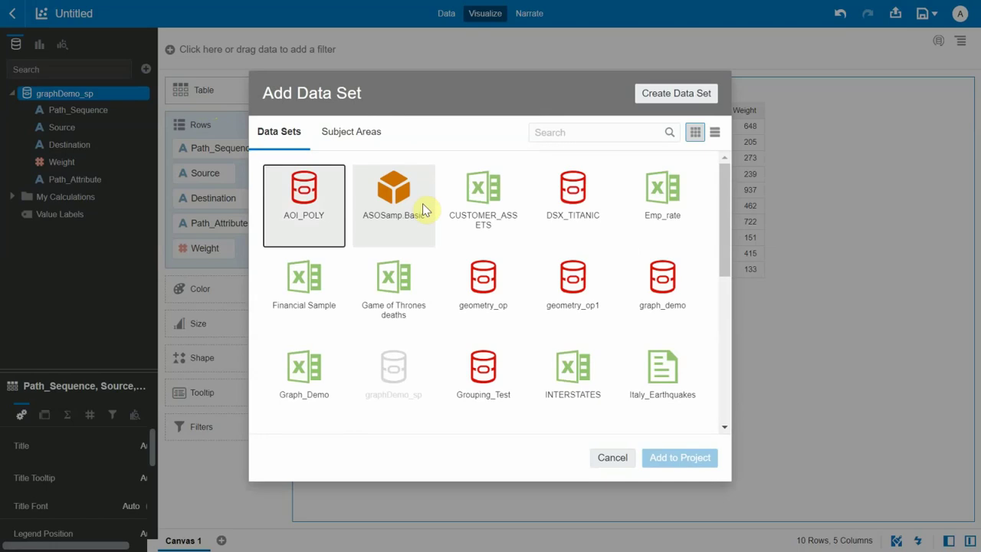
{"action": "left_click", "coordinate": [552, 136]}
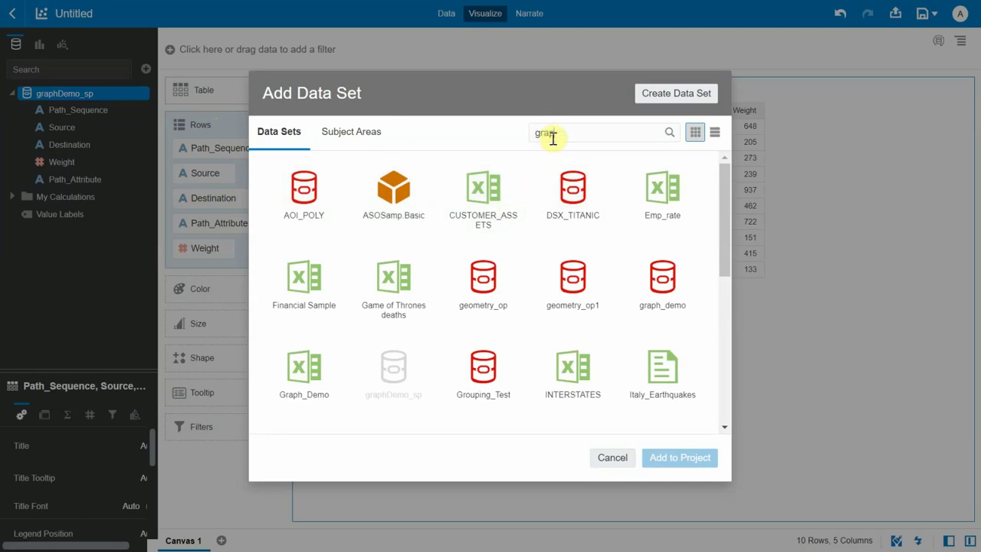
{"action": "double_click", "coordinate": [303, 190]}
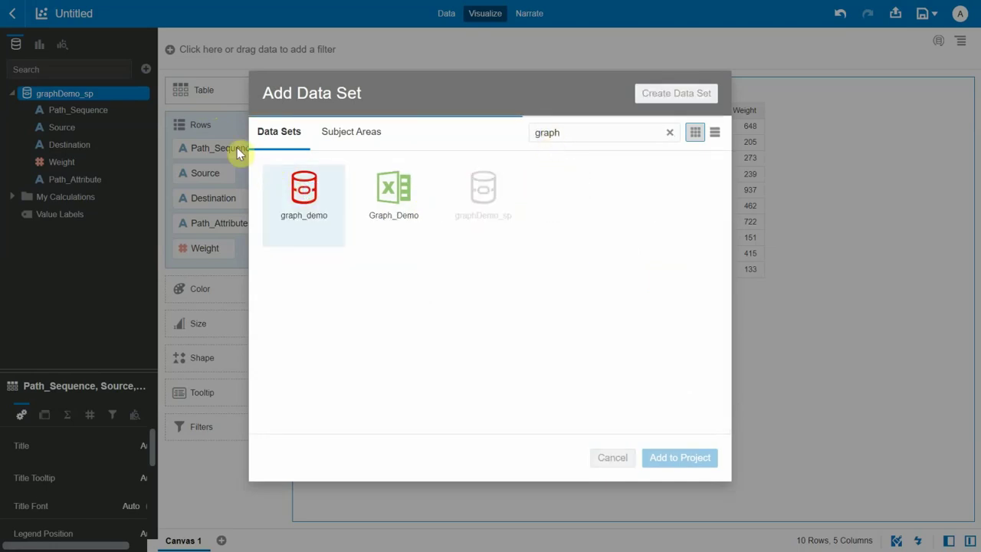
{"action": "scroll", "coordinate": [143, 136], "scroll_direction": "down", "scroll_amount": 1}
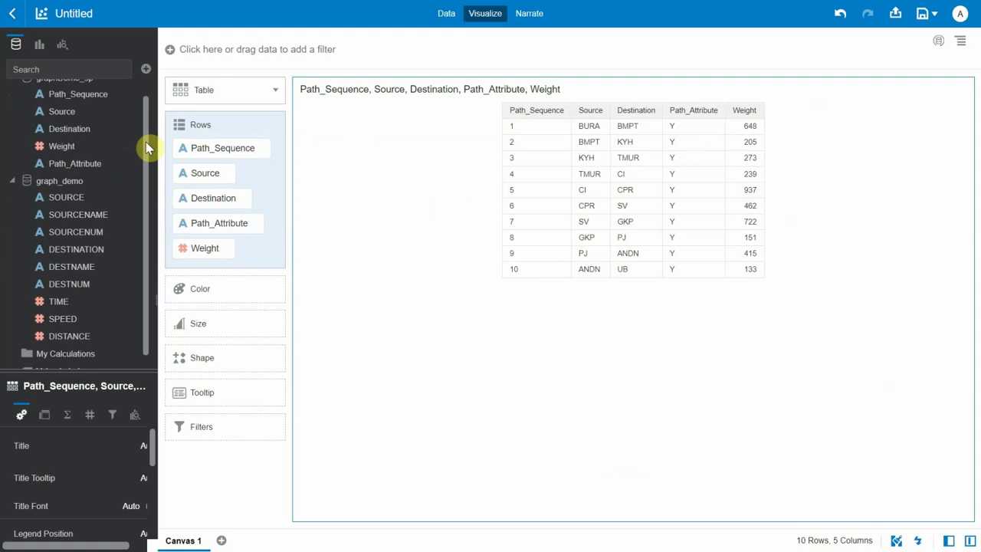
Blend graph_demo with graphDemo_sp matching SOURCE to Source and DESTINATION to Destination.
{"action": "left_click", "coordinate": [434, 23]}
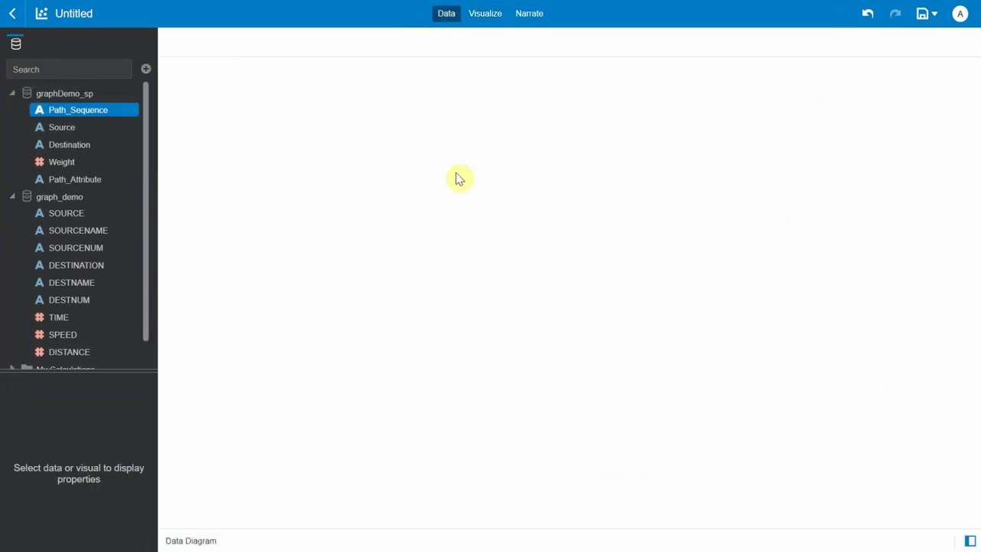
{"action": "left_click", "coordinate": [570, 293]}
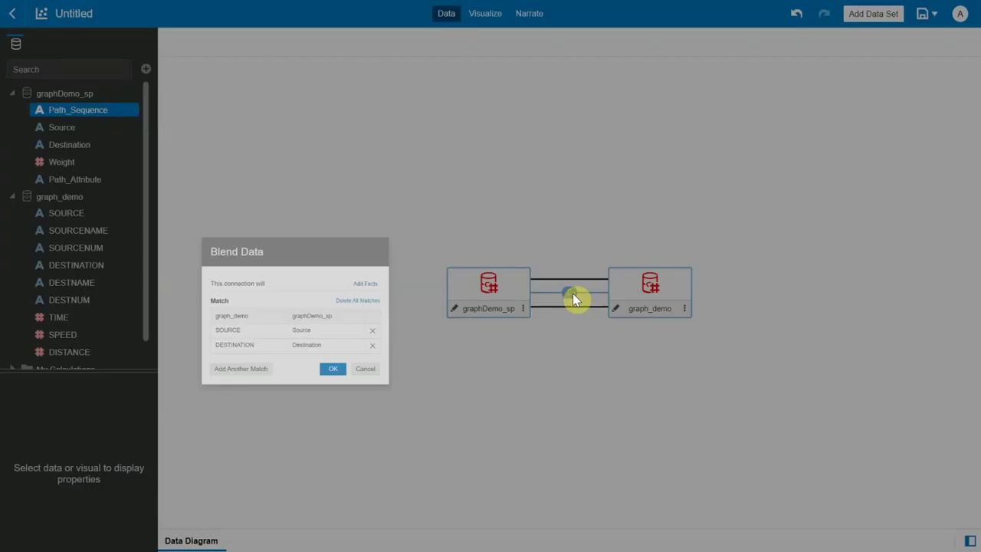
{"action": "mouse_move", "coordinate": [219, 347]}
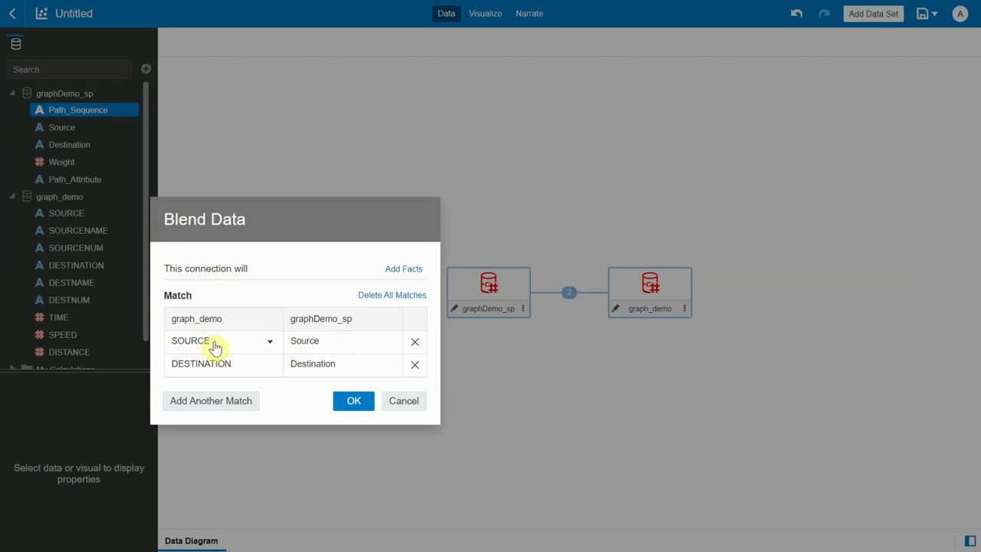
{"action": "left_click", "coordinate": [351, 400]}
{"action": "left_click", "coordinate": [486, 15]}
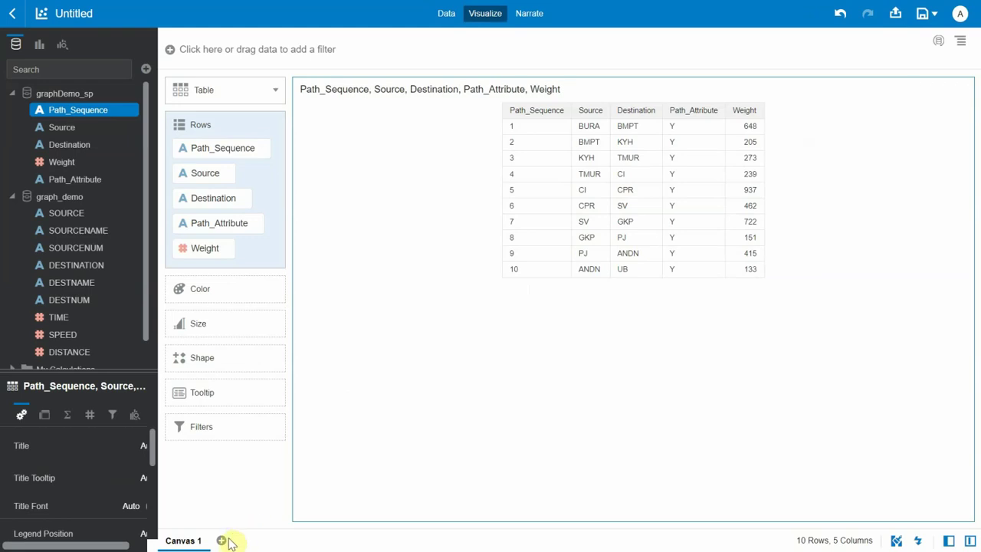
Add Canvas 2 with a Network 10K Plugin graph of SOURCE to DESTINATION, links coloured by Path_Attribute.
{"action": "left_click", "coordinate": [222, 541]}
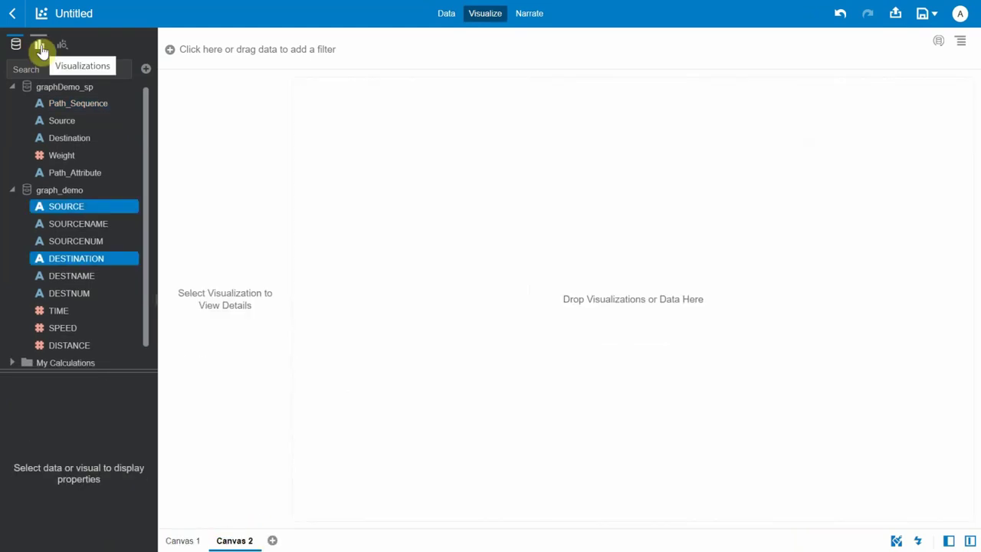
{"action": "left_click", "coordinate": [40, 49]}
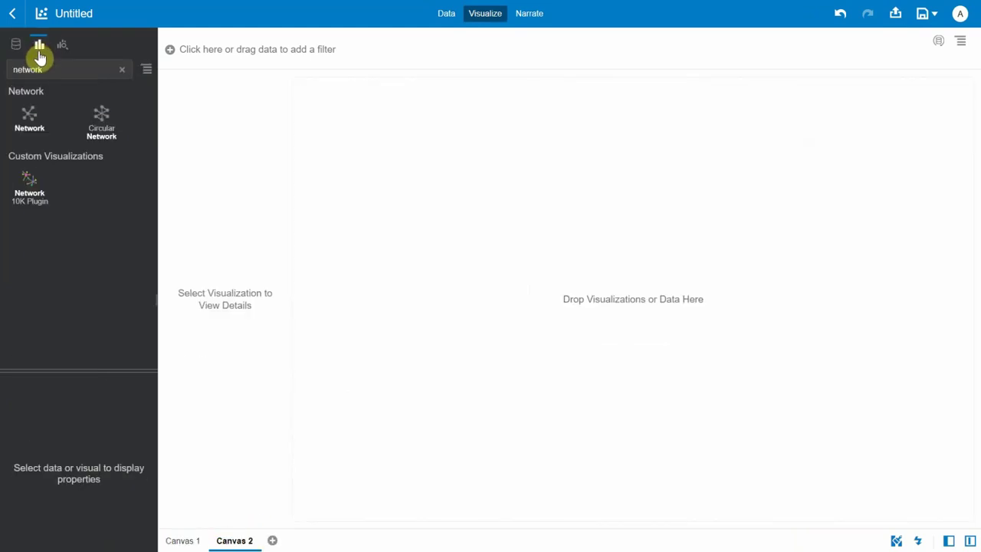
{"action": "double_click", "coordinate": [38, 198]}
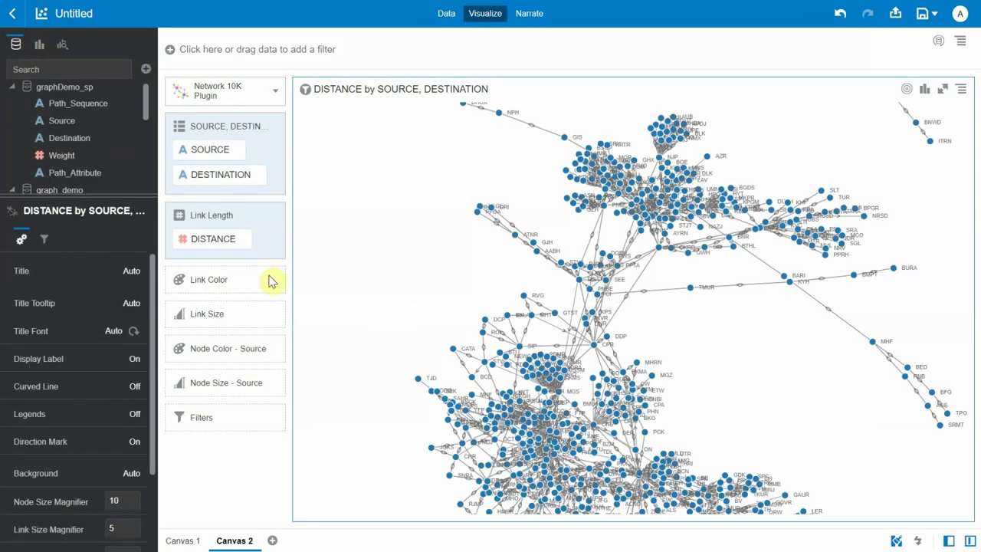
{"action": "left_click_drag", "start_coordinate": [77, 184], "coordinate": [222, 283]}
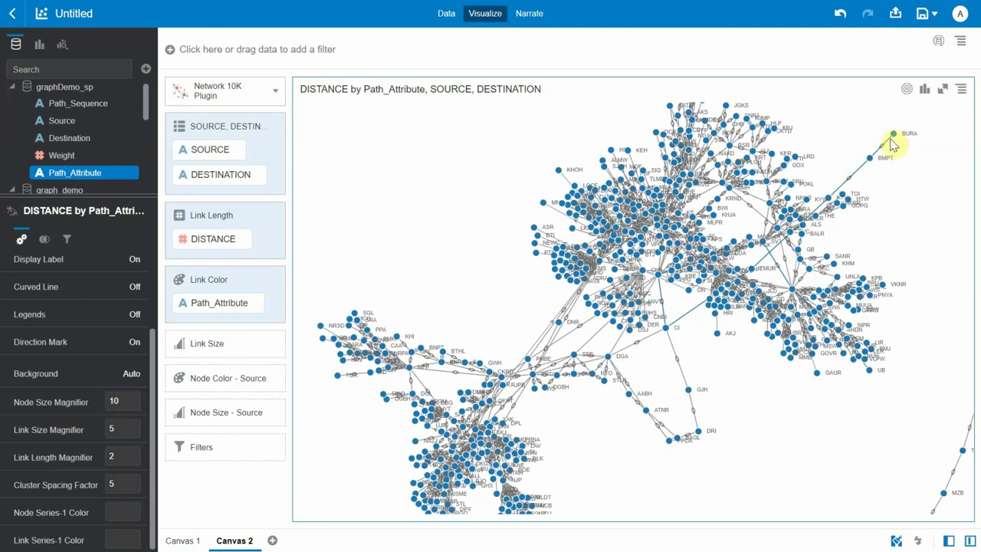
Zoom in near BMPT and pan the network graph to frame the BURA node and path links.
{"action": "double_click", "coordinate": [874, 177]}
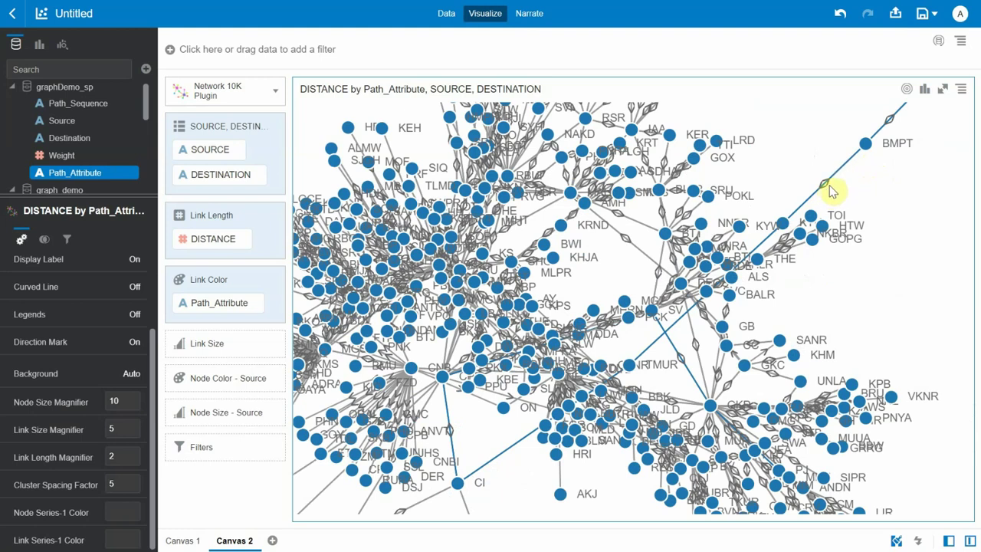
{"action": "left_click_drag", "start_coordinate": [835, 211], "coordinate": [795, 248]}
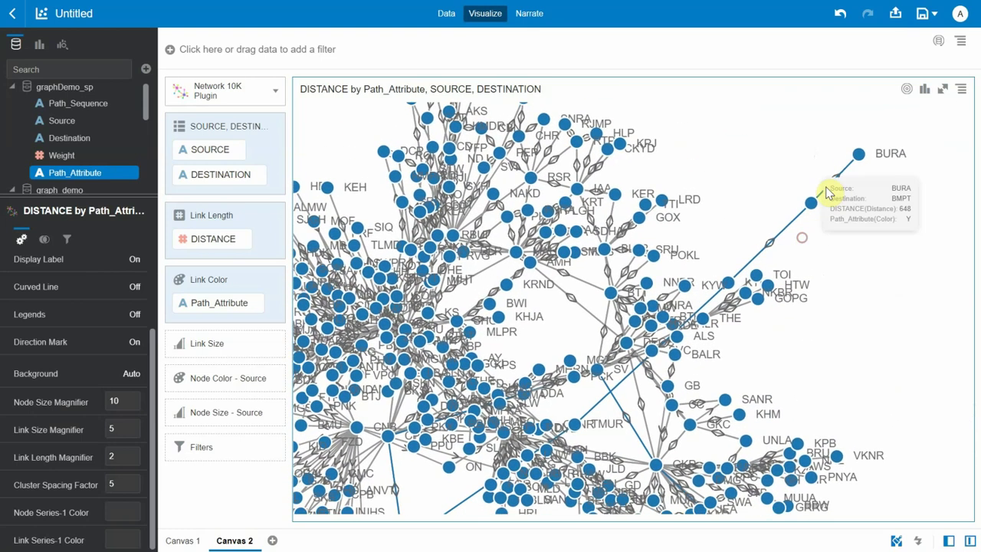
{"action": "mouse_move", "coordinate": [856, 158]}
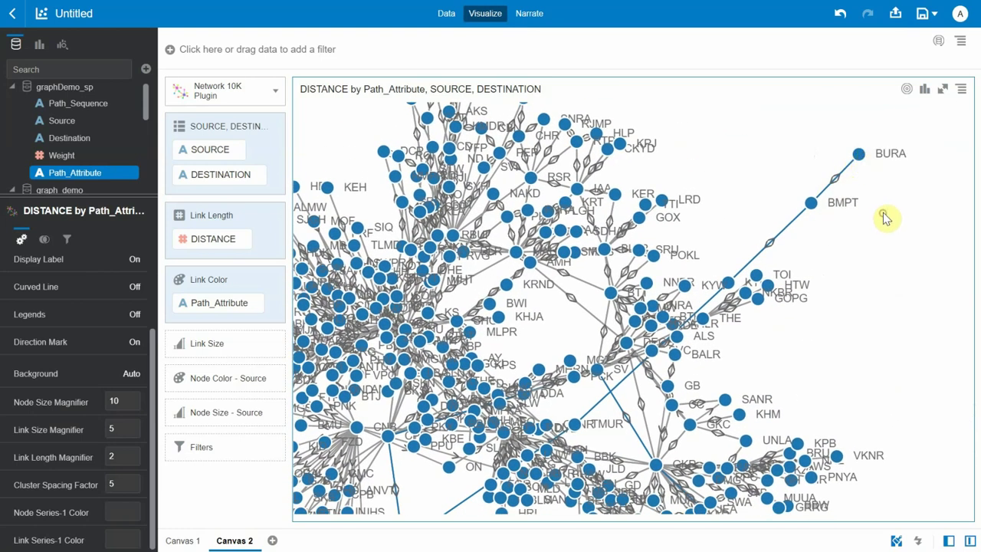
{"action": "left_click_drag", "start_coordinate": [886, 217], "coordinate": [924, 164]}
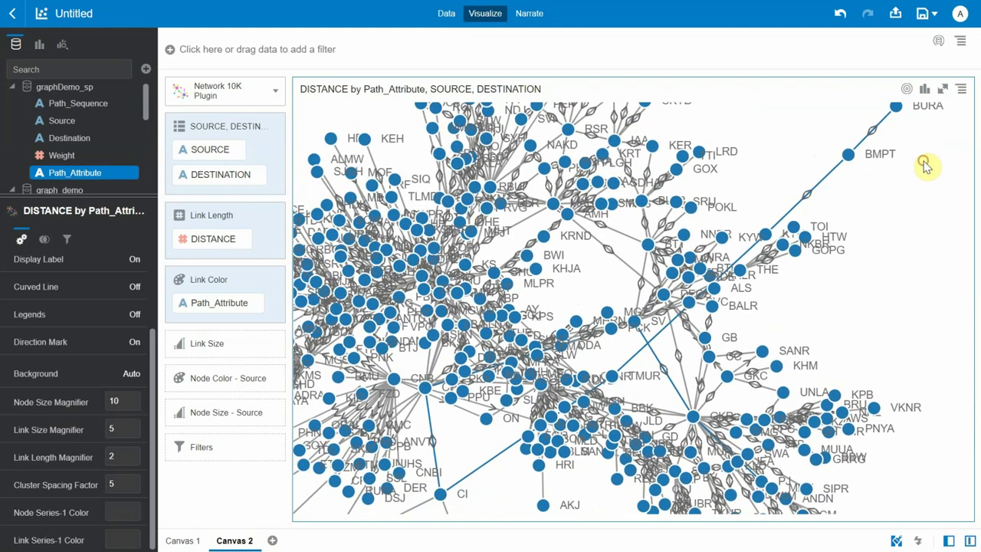
{"action": "mouse_move", "coordinate": [387, 220]}
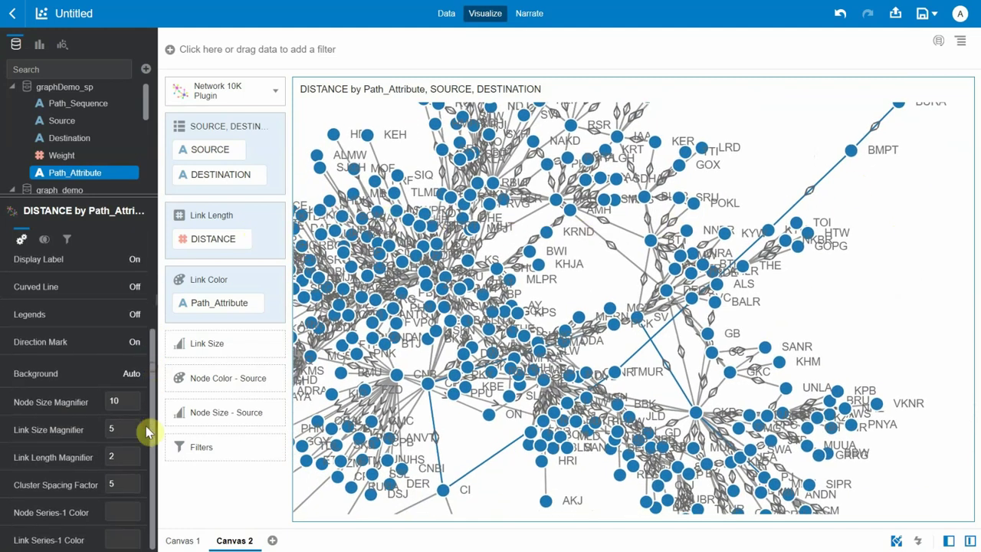
Colour the Series-1 path links #FF0000 and pan the graph to review the red route from BURA.
{"action": "left_click", "coordinate": [119, 538]}
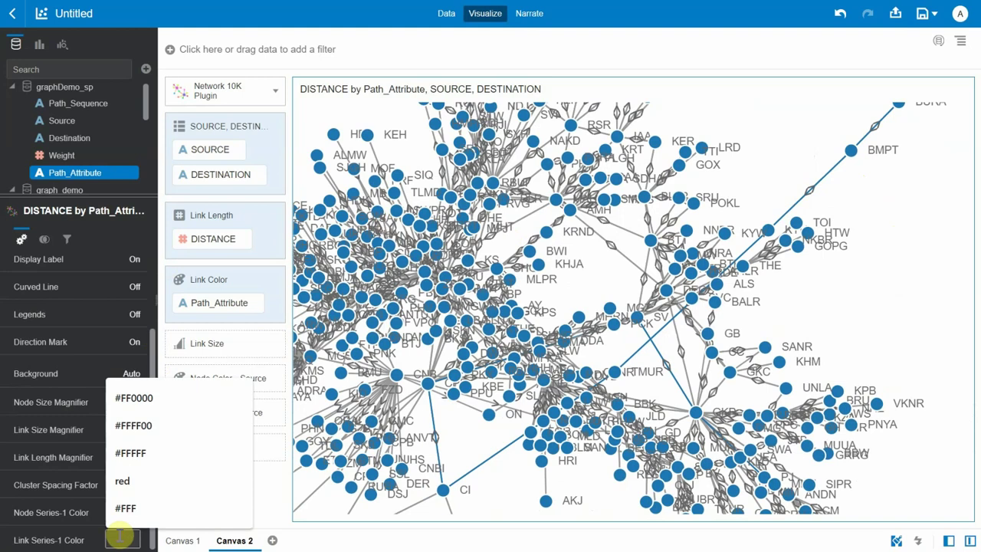
{"action": "left_click", "coordinate": [132, 397]}
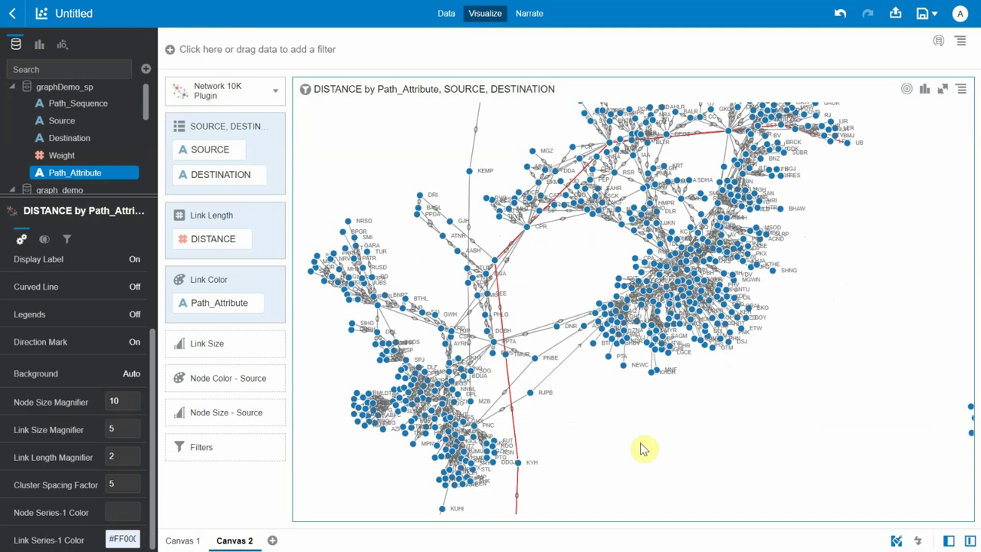
{"action": "left_click_drag", "start_coordinate": [642, 449], "coordinate": [647, 375]}
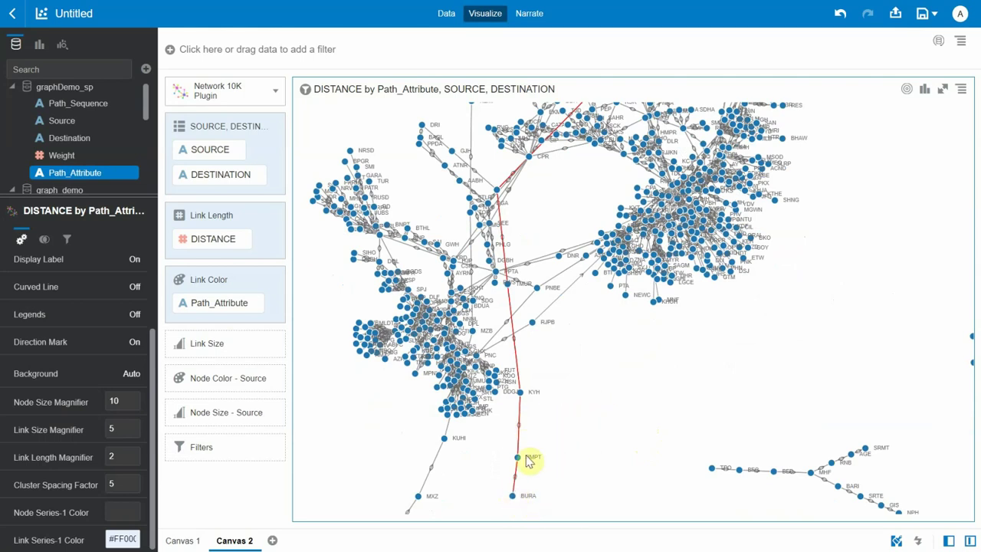
{"action": "left_click_drag", "start_coordinate": [539, 422], "coordinate": [504, 499]}
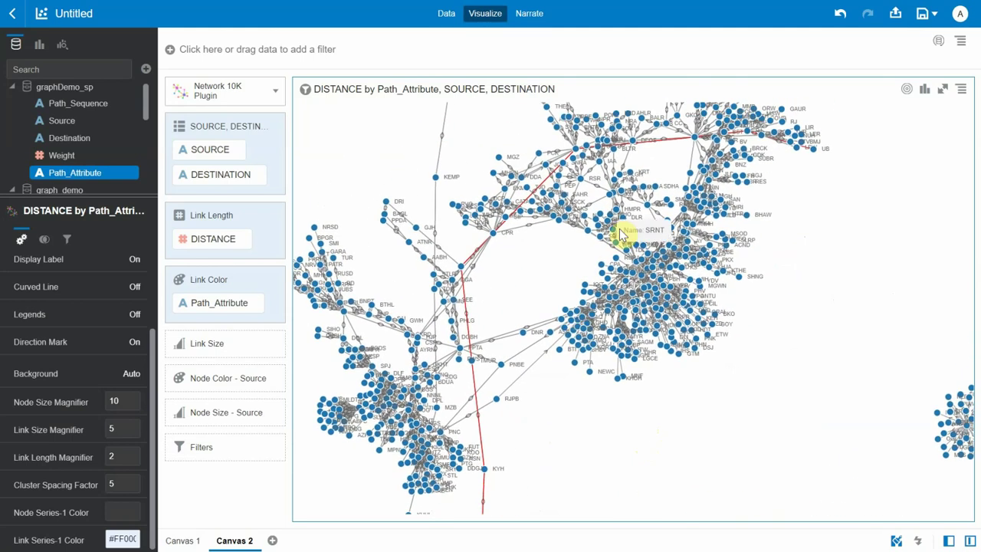
{"action": "left_click_drag", "start_coordinate": [668, 153], "coordinate": [615, 184]}
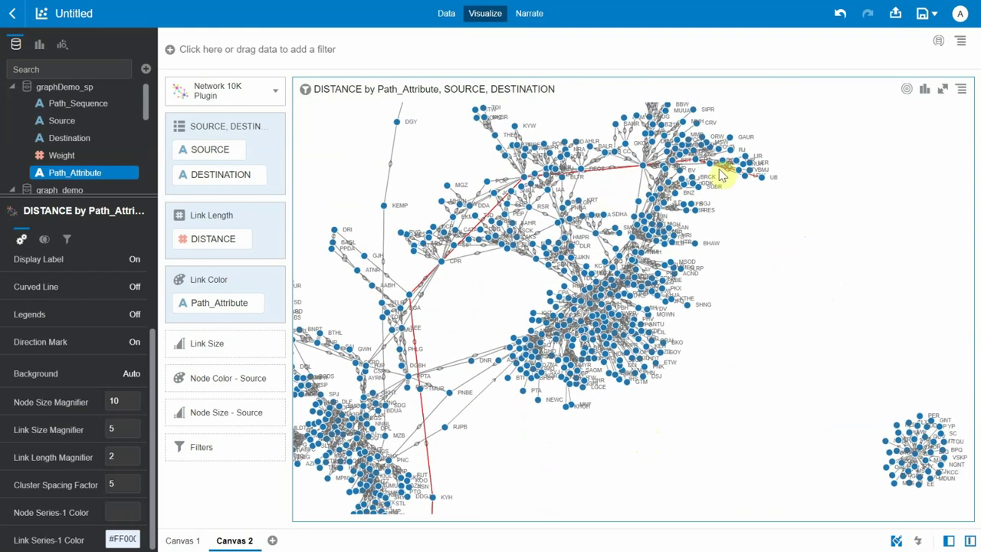
{"action": "scroll", "coordinate": [758, 192], "scroll_direction": "up", "scroll_amount": 3}
{"action": "scroll", "coordinate": [732, 346], "scroll_direction": "down", "scroll_amount": 4}
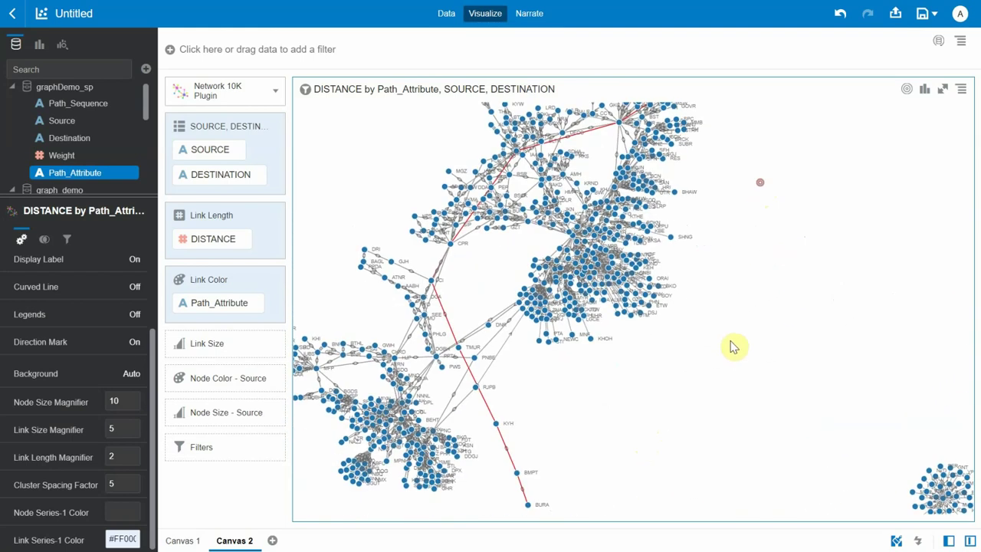